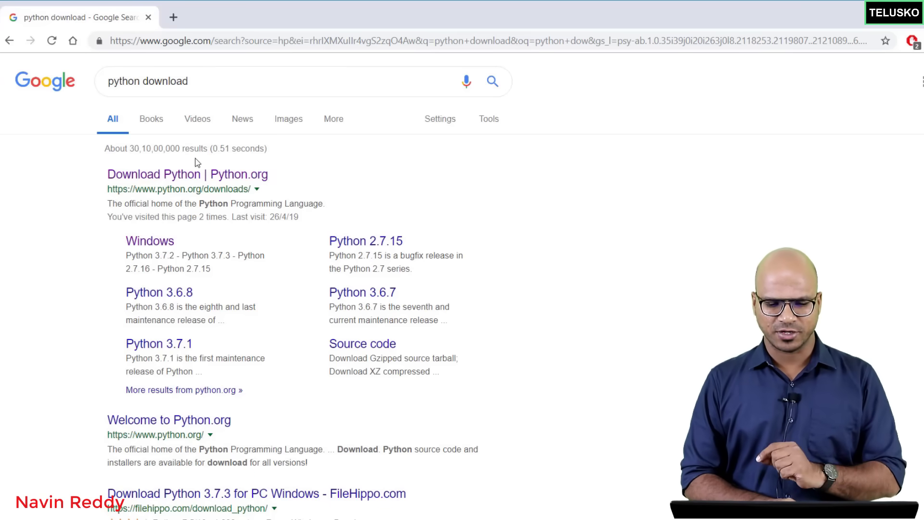
Open the Python.org downloads page from the search results and download the Python 3.7.3 installer for Windows
{"action": "left_click", "coordinate": [193, 180]}
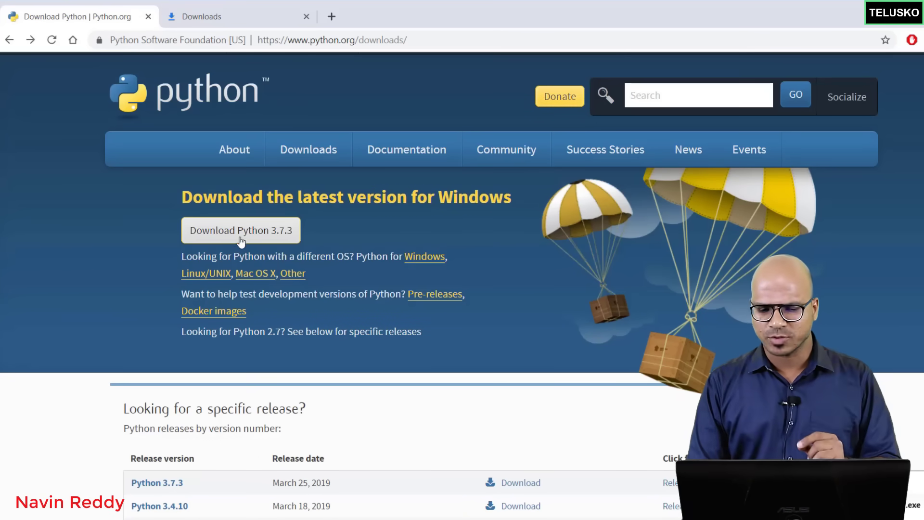
{"action": "left_click", "coordinate": [277, 231]}
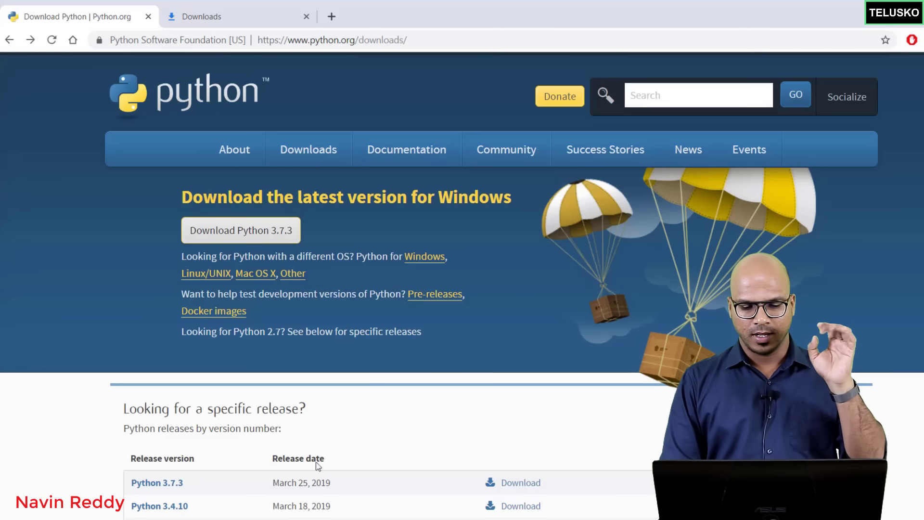
Install Python 3.7.3 (64-bit) with default settings and Python 3.7 added to PATH, and close the finished setup
{"action": "key", "text": "super+e"}
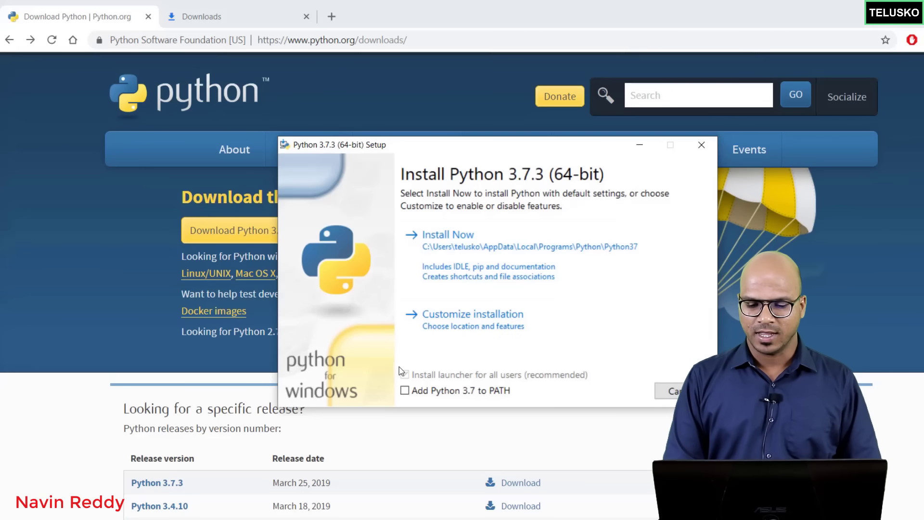
{"action": "left_click", "coordinate": [405, 390]}
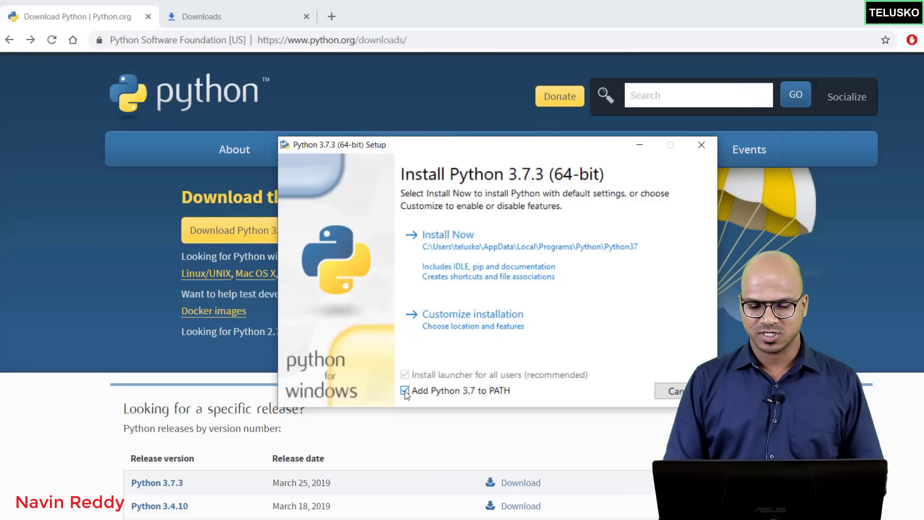
{"action": "left_click", "coordinate": [470, 258]}
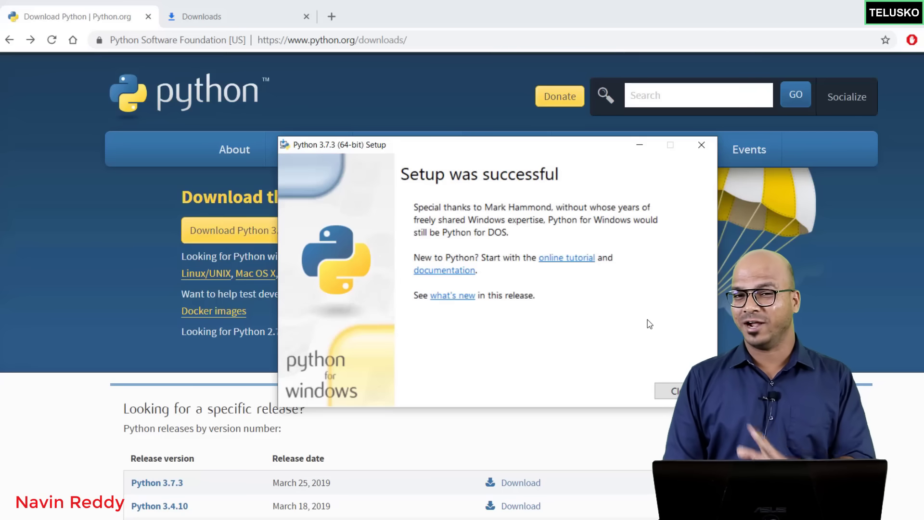
{"action": "left_click", "coordinate": [669, 390]}
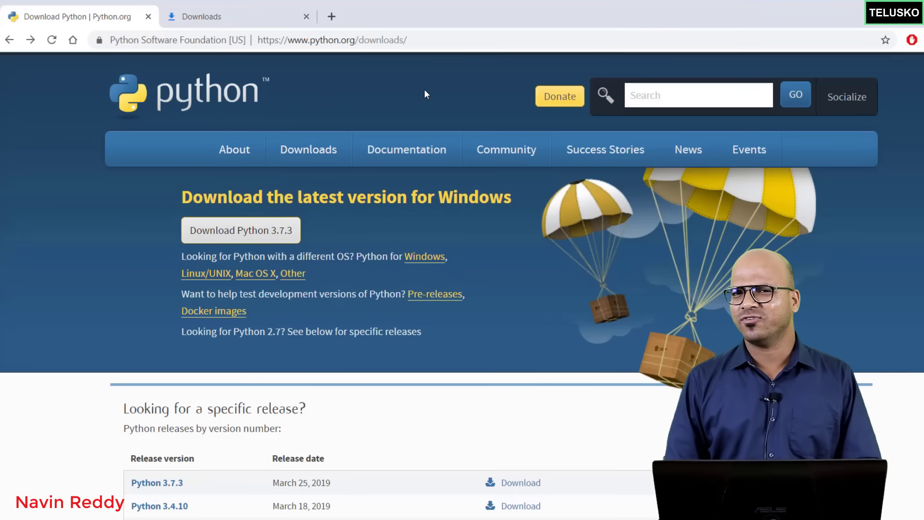
Switch to a new Command Prompt window, reposition it and enlarge its text
{"action": "key", "text": "super"}
{"action": "type", "text": "cmd"}
{"action": "key", "text": "Return"}
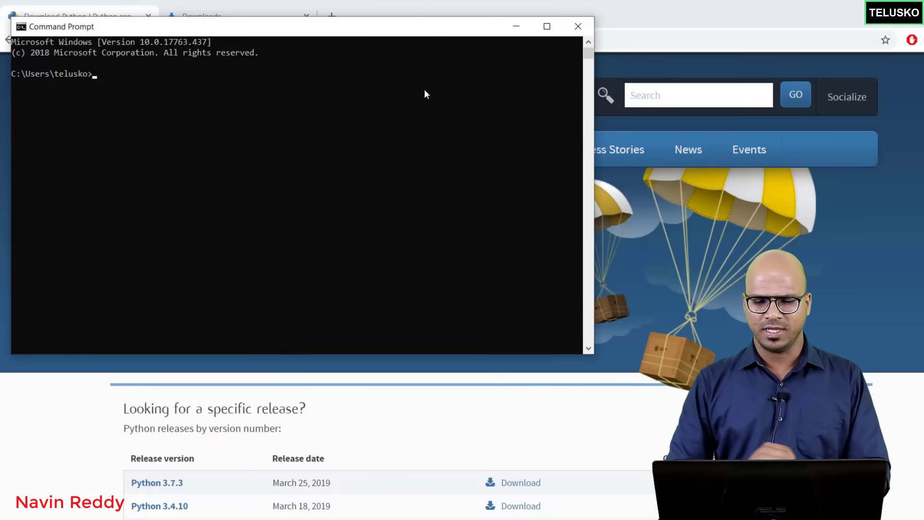
{"action": "left_click_drag", "start_coordinate": [354, 28], "coordinate": [449, 78]}
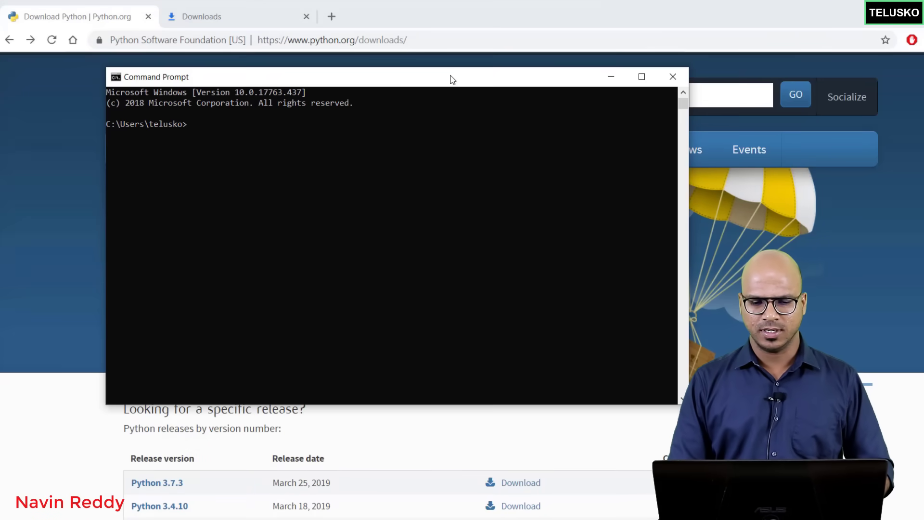
{"action": "scroll", "coordinate": [308, 225], "scroll_direction": "up", "scroll_amount": 2, "text": "ctrl"}
{"action": "left_click", "coordinate": [306, 225]}
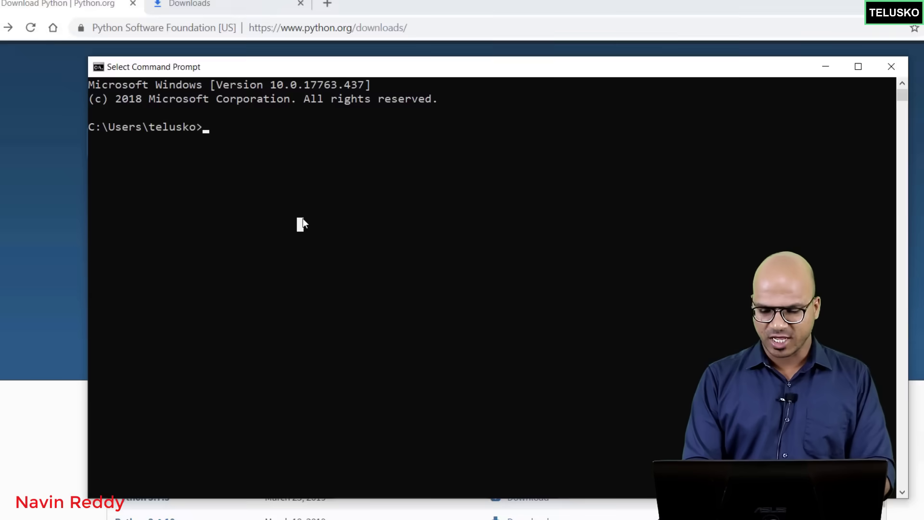
Check the installed Python version by running python --version
{"action": "type", "text": "pyt"}
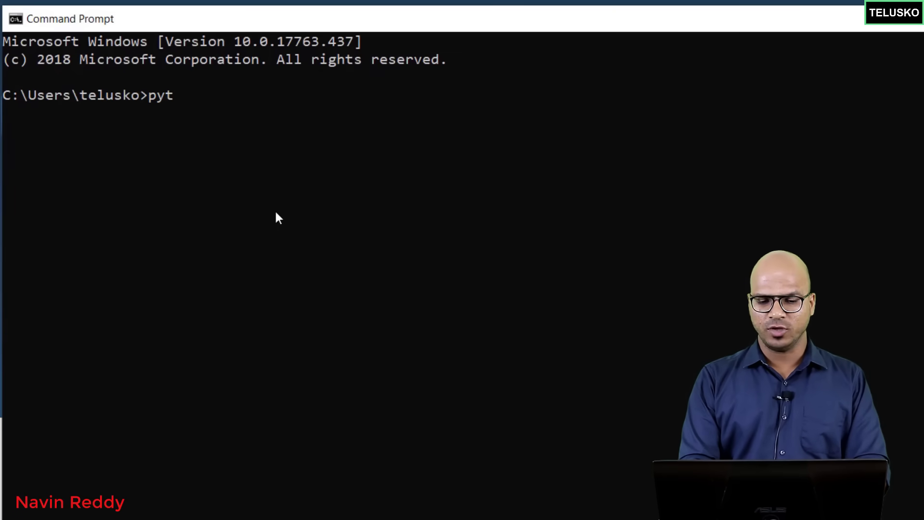
{"action": "type", "text": "hon --v"}
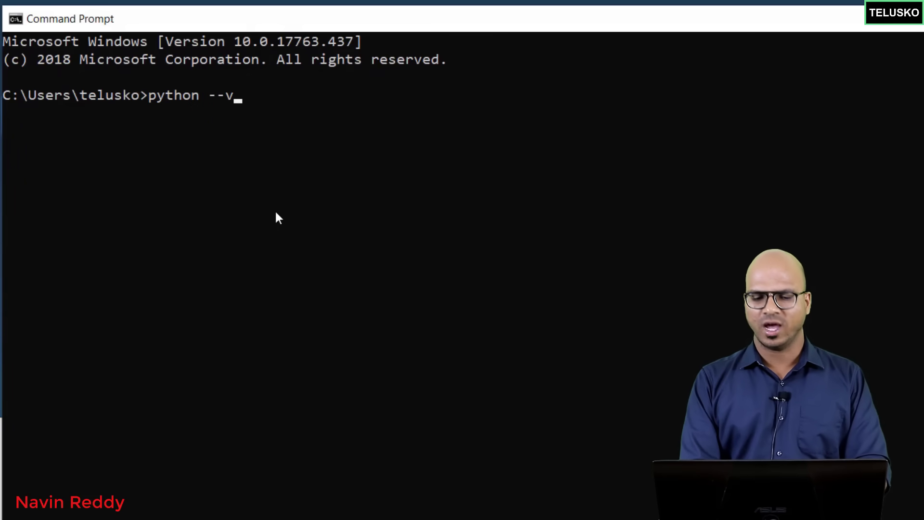
{"action": "type", "text": "ersion"}
{"action": "key", "text": "Return"}
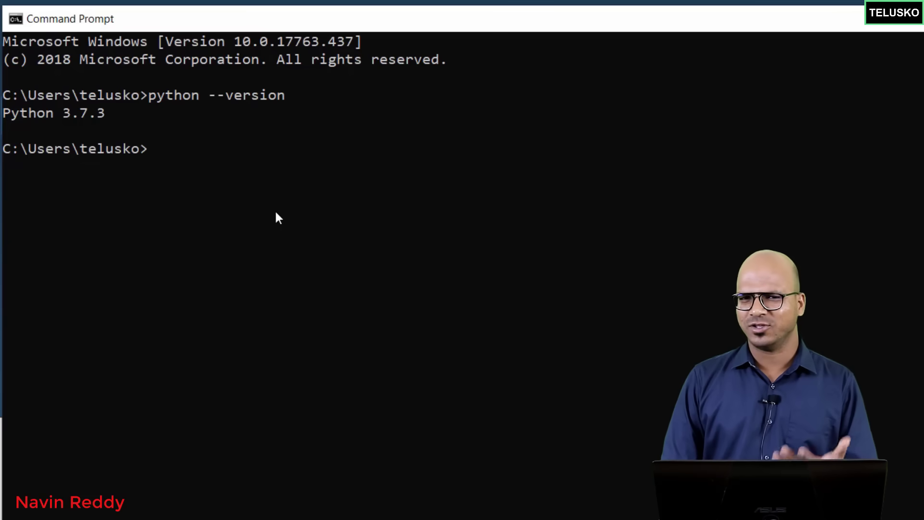
Check the installed pip version by running pip --version
{"action": "type", "text": "pip "}
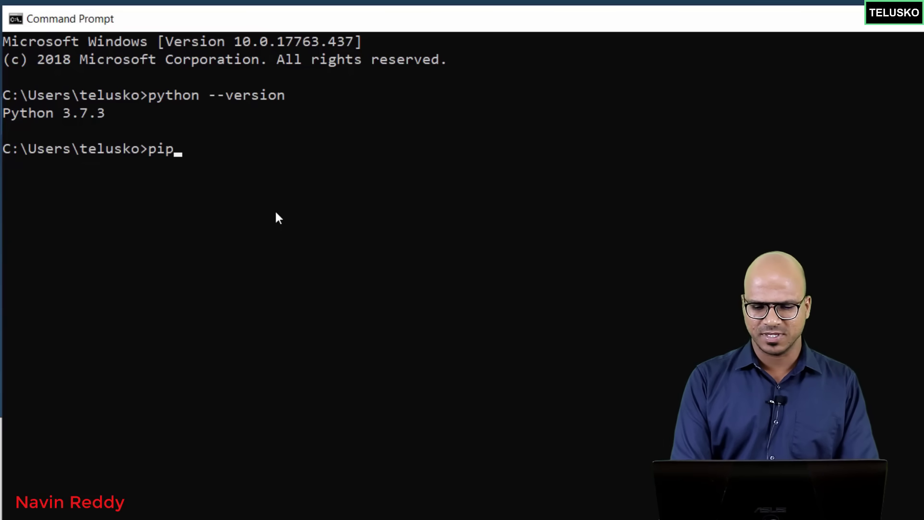
{"action": "type", "text": "--v"}
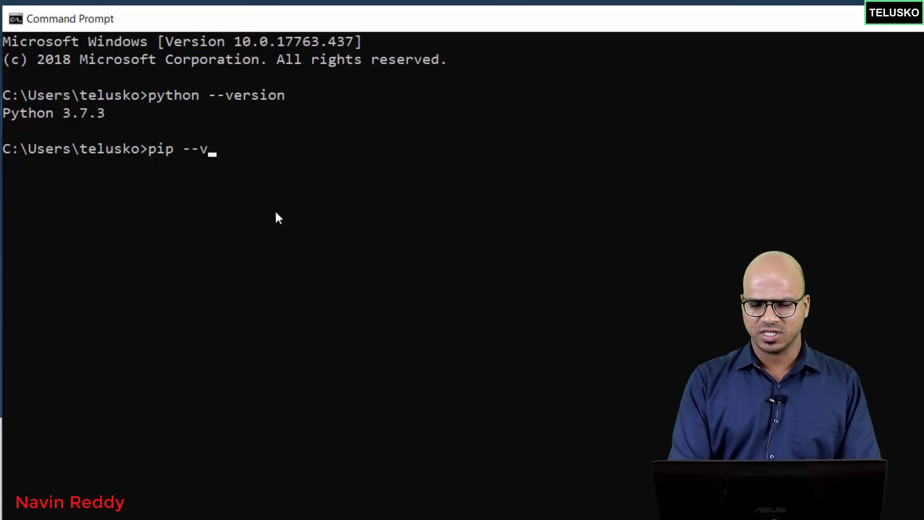
{"action": "type", "text": "ersion"}
{"action": "key", "text": "Return"}
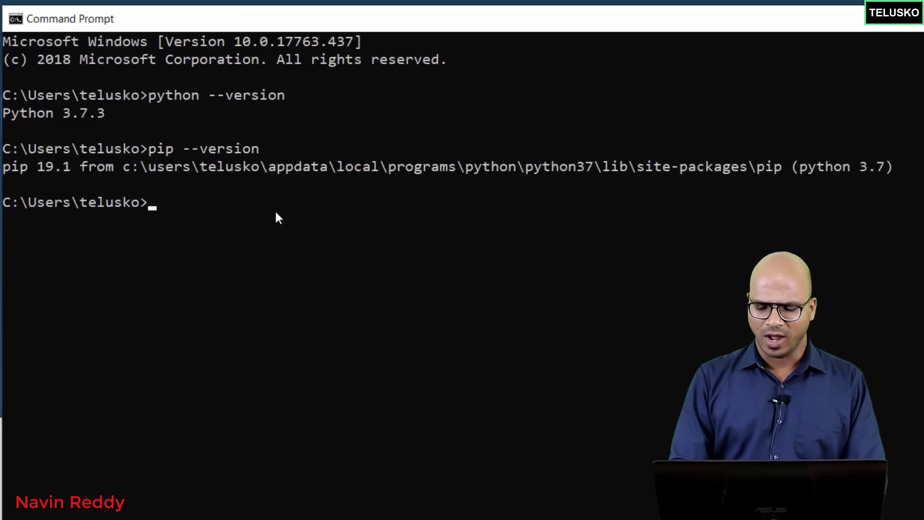
Check whether Django is available on the system by running django-admin --version
{"action": "type", "text": "django"}
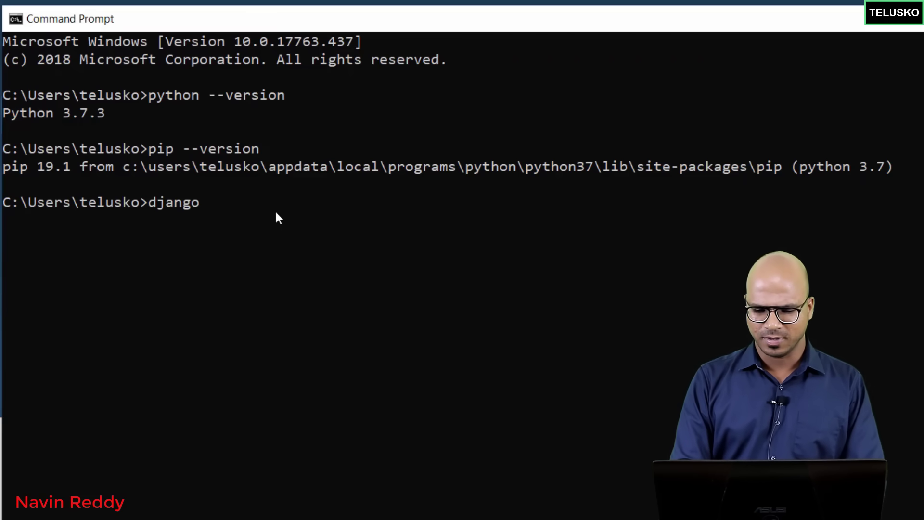
{"action": "type", "text": "-admin --version"}
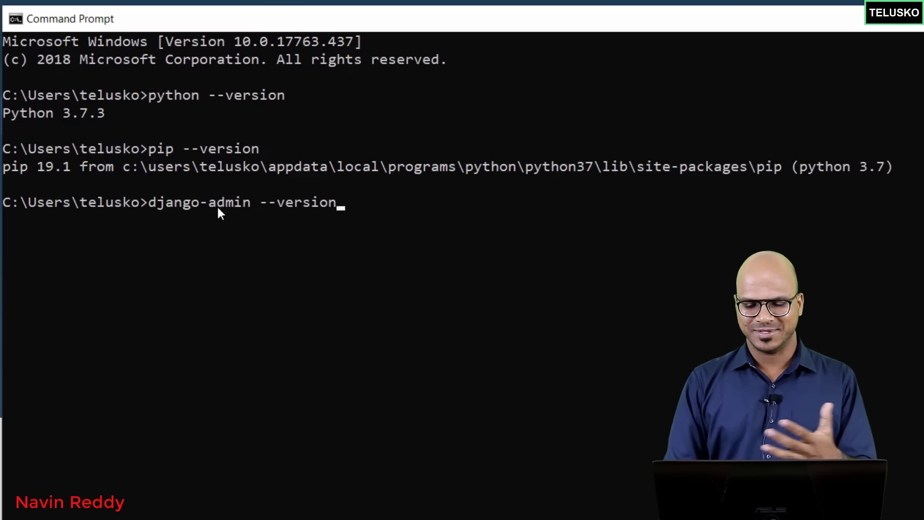
{"action": "key", "text": "Return"}
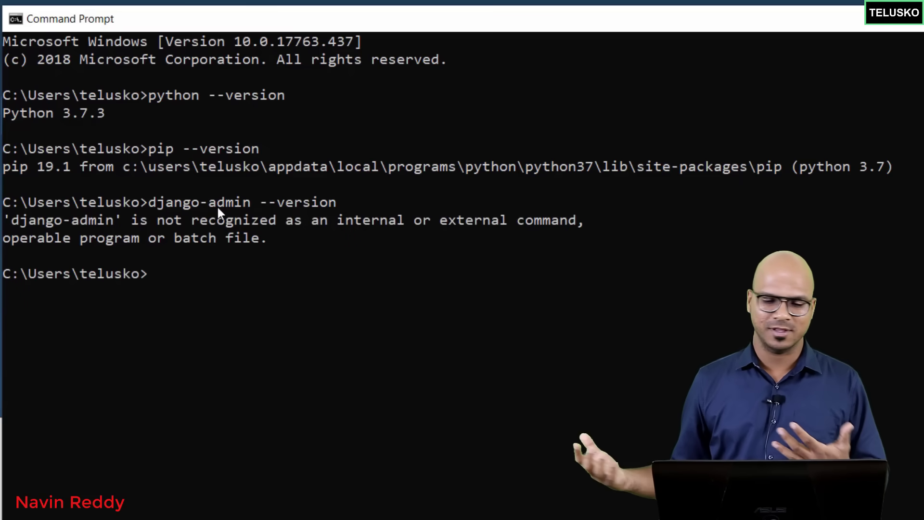
Clear the console and install the virtualenvwrapper-win package with pip
{"action": "type", "text": "c"}
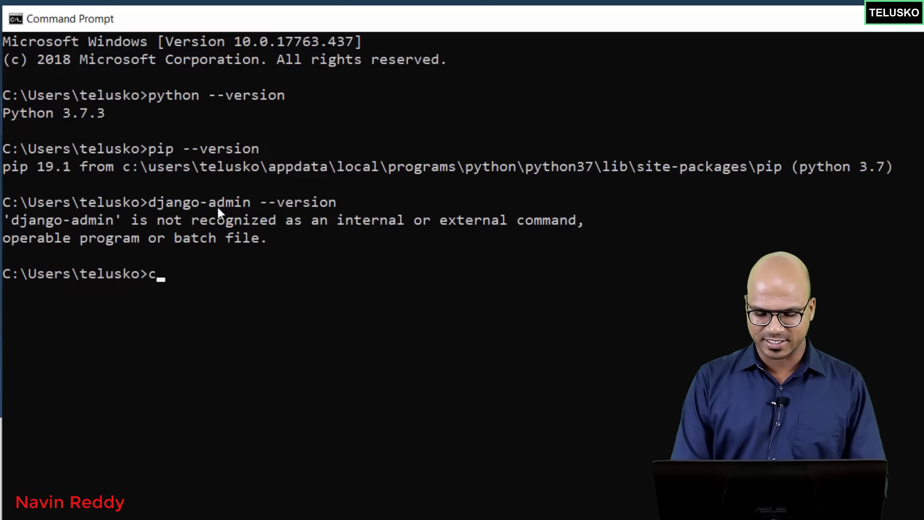
{"action": "type", "text": "ls"}
{"action": "key", "text": "Return"}
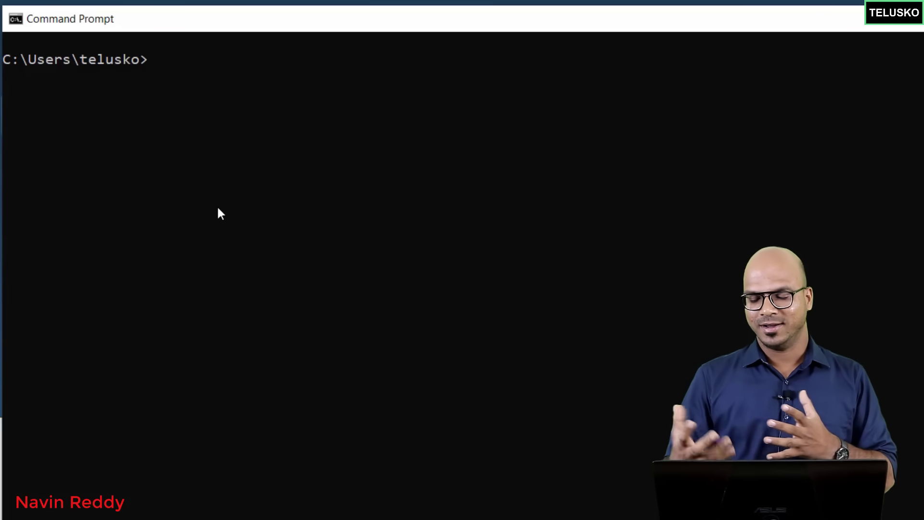
{"action": "type", "text": "pip install virtualenvwrapper-win"}
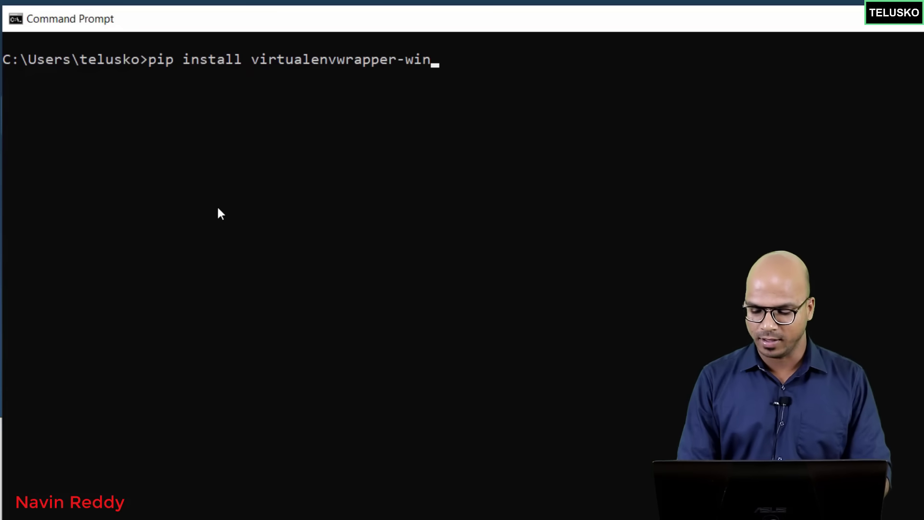
{"action": "key", "text": "Return"}
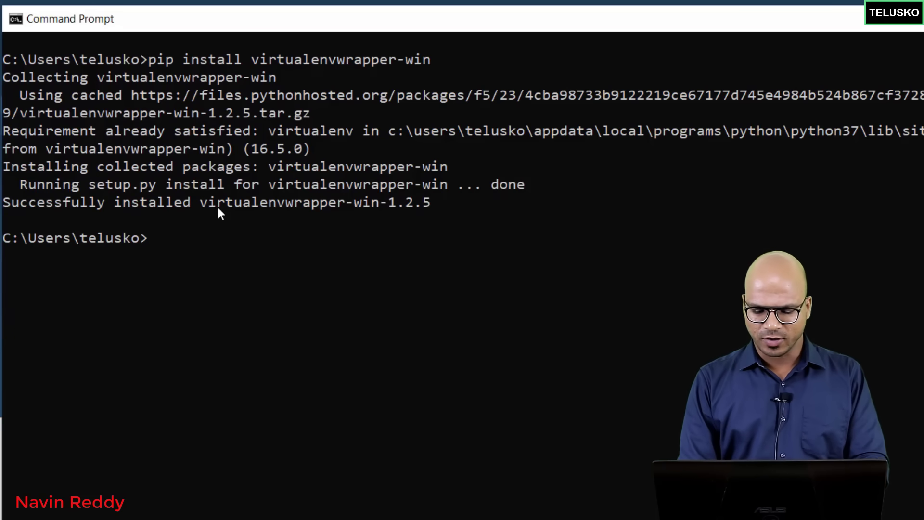
Create a virtual environment named test with mkvirtualenv
{"action": "type", "text": "mkvirtualenv"}
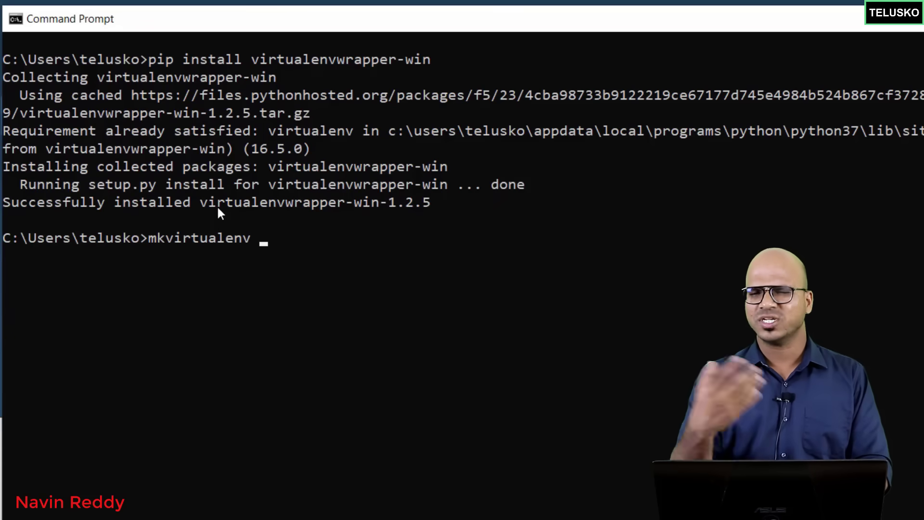
{"action": "type", "text": " teast"}
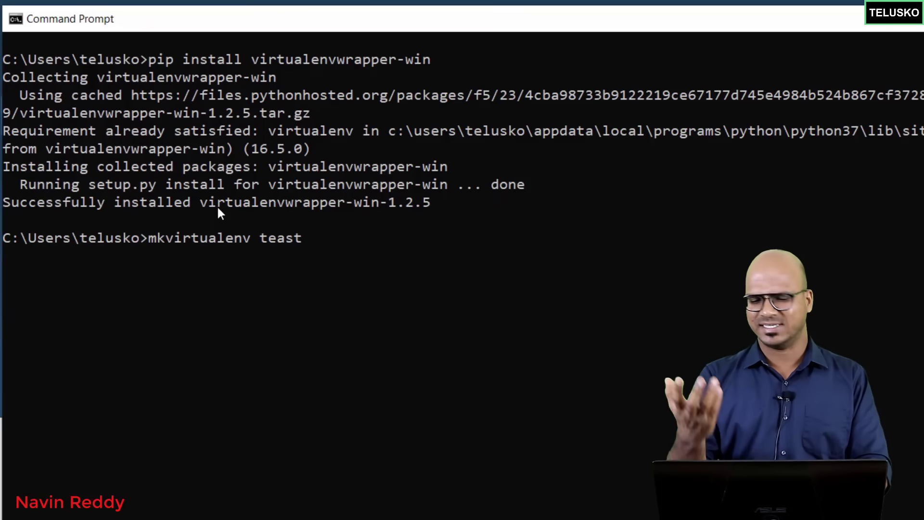
{"action": "key", "text": "BackSpace"}
{"action": "key", "text": "BackSpace"}
{"action": "key", "text": "BackSpace"}
{"action": "type", "text": "st"}
{"action": "key", "text": "Return"}
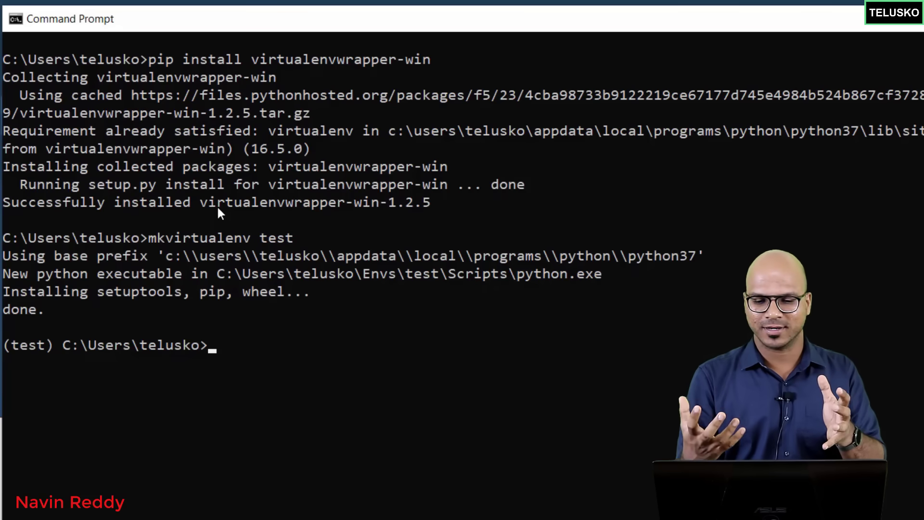
{"action": "left_click", "coordinate": [22, 350]}
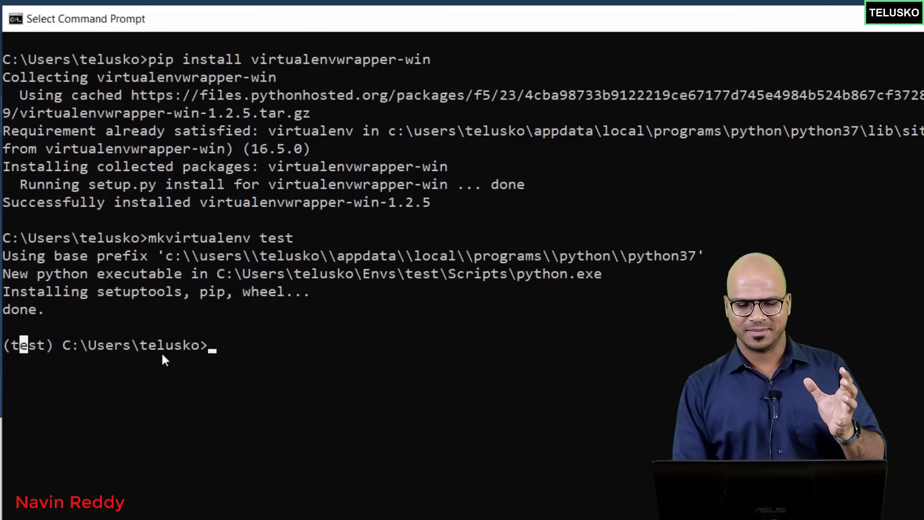
{"action": "left_click", "coordinate": [168, 349]}
{"action": "left_click", "coordinate": [15, 344]}
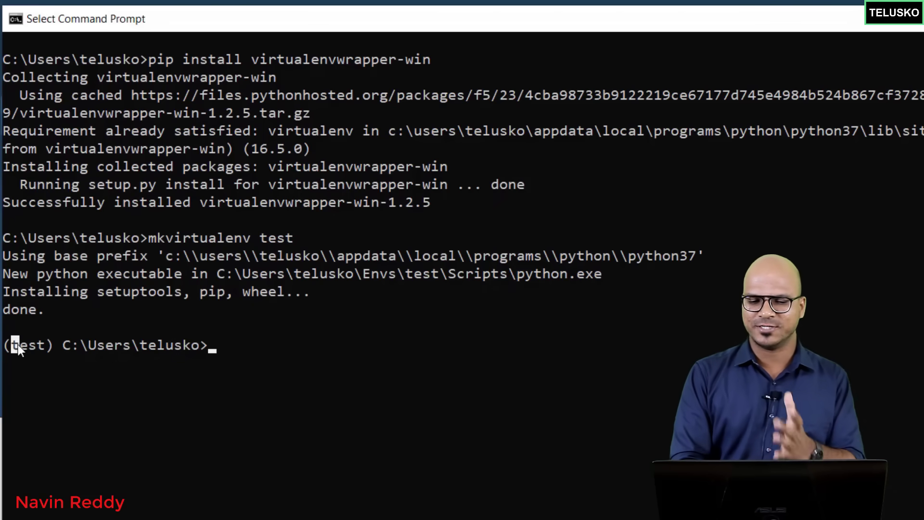
{"action": "left_click", "coordinate": [301, 359]}
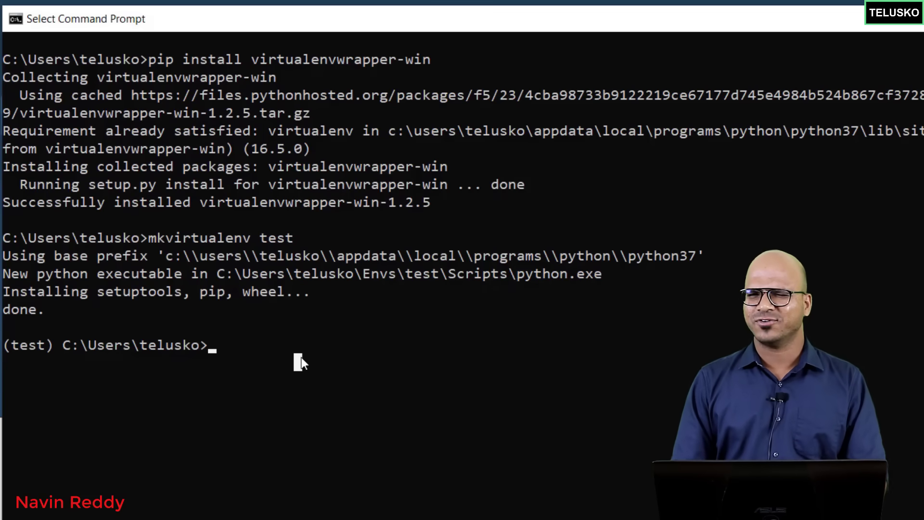
Install Django in the active test environment by running pip install django
{"action": "type", "text": "pip"}
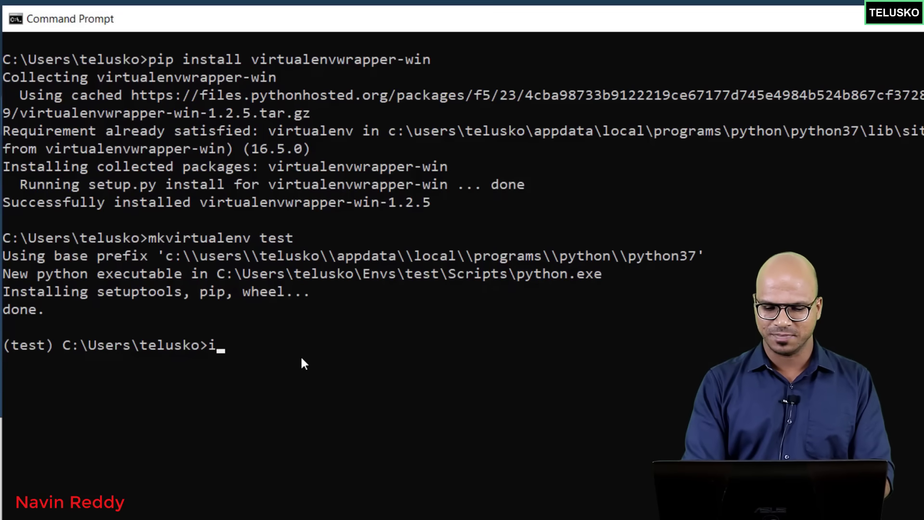
{"action": "type", "text": " install django"}
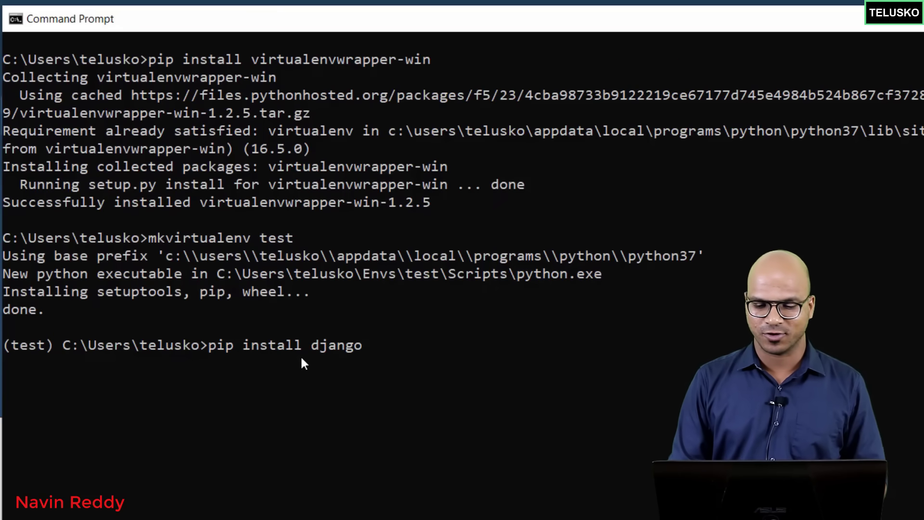
{"action": "key", "text": "Return"}
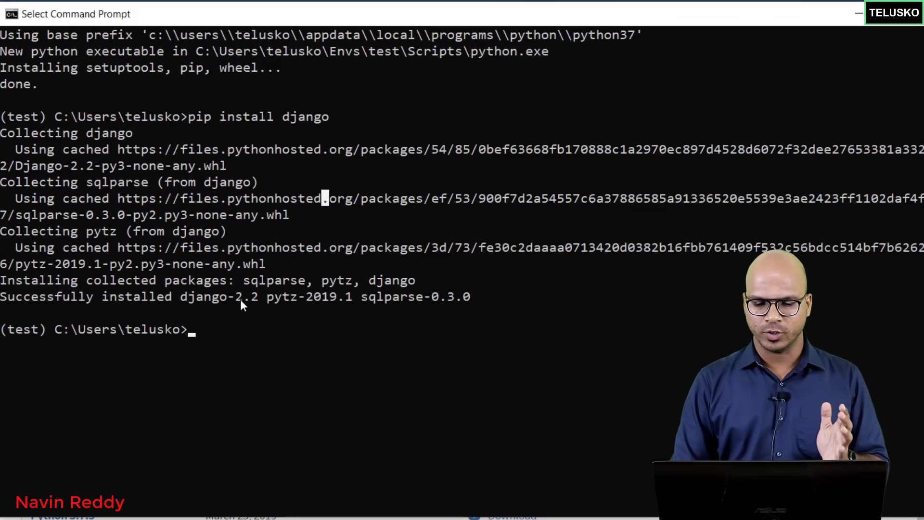
Check the Django version inside the test environment by running django-admin --version
{"action": "left_click_drag", "start_coordinate": [230, 296], "coordinate": [248, 297]}
{"action": "left_click", "coordinate": [265, 345]}
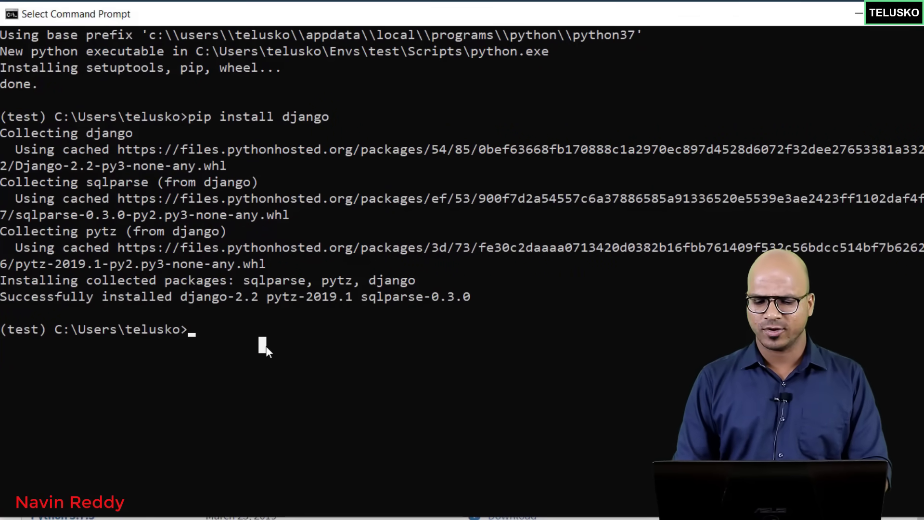
{"action": "type", "text": "django"}
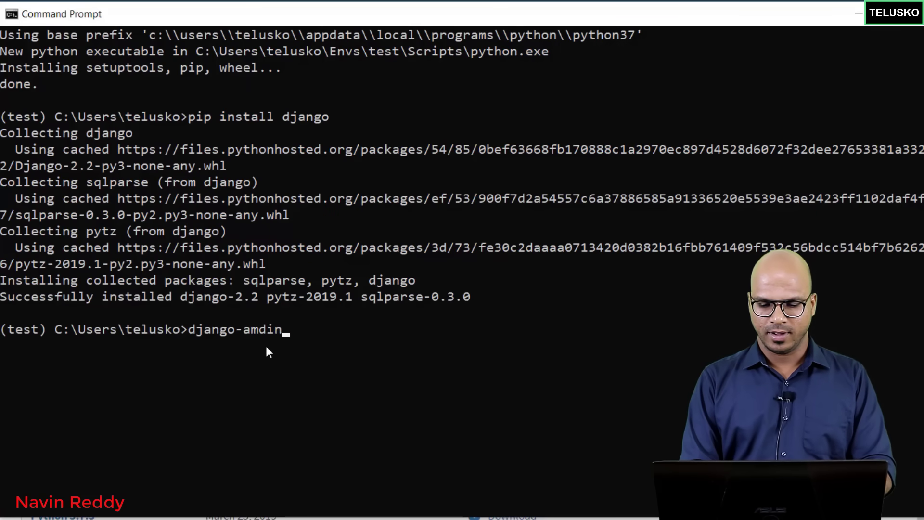
{"action": "type", "text": "-admin"}
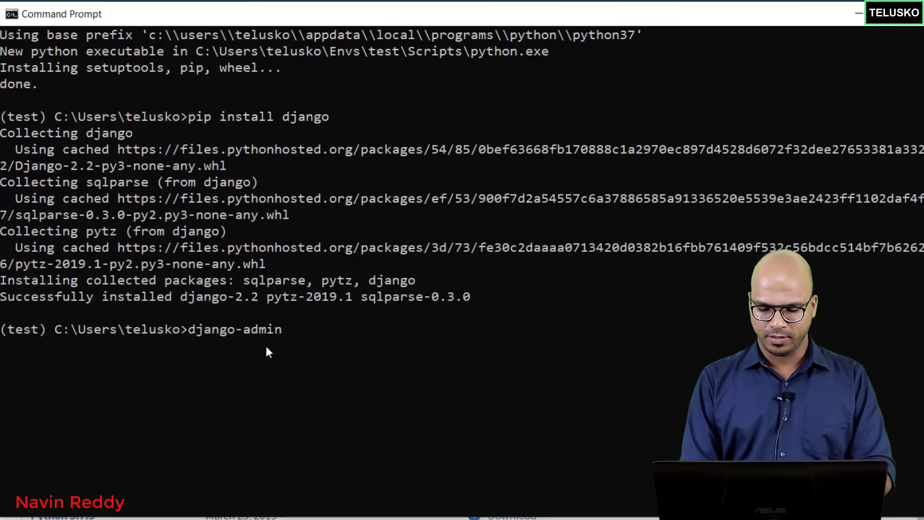
{"action": "type", "text": " --version"}
{"action": "key", "text": "Return"}
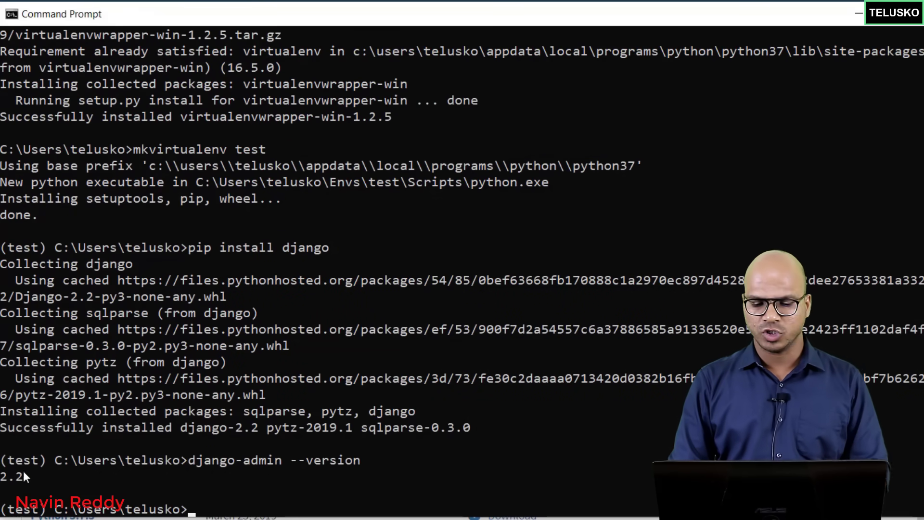
Open a second Command Prompt outside the test environment, run django-admin --version there, and dismiss that window
{"action": "scroll", "coordinate": [271, 378], "scroll_direction": "down", "scroll_amount": 4}
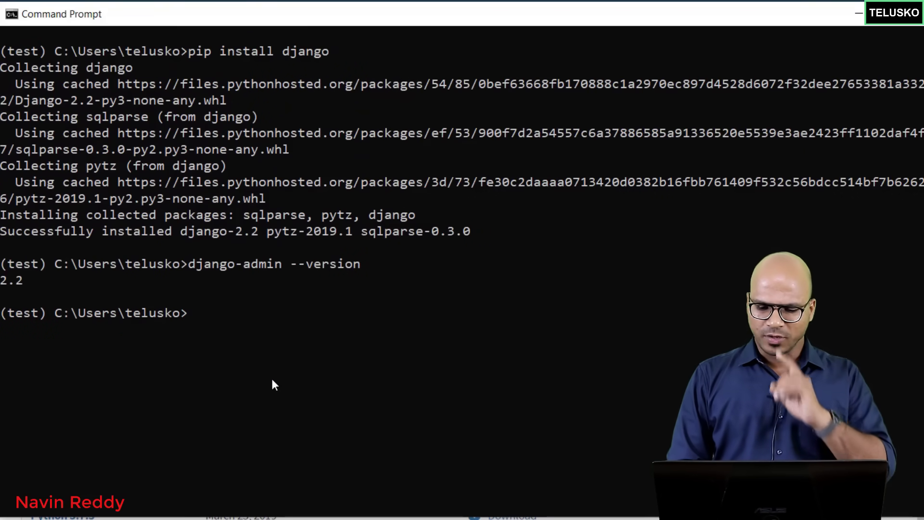
{"action": "key", "text": "super"}
{"action": "type", "text": "cmd"}
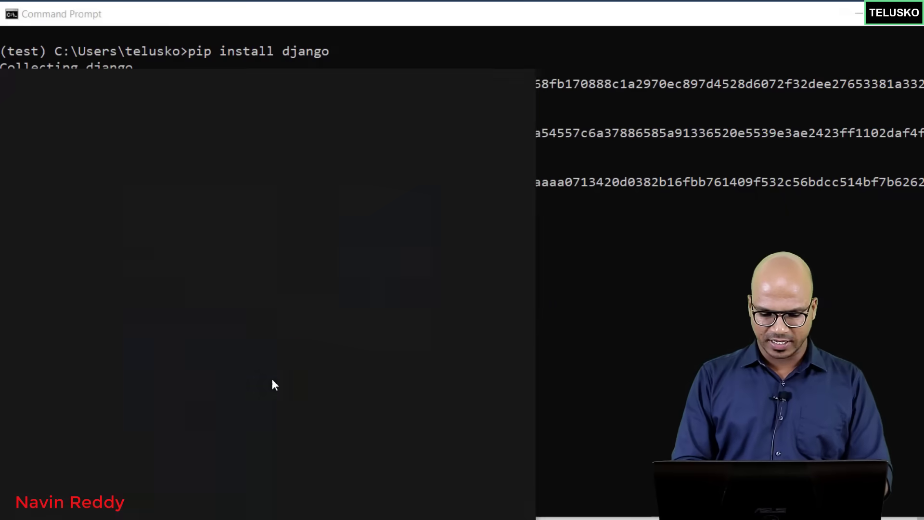
{"action": "key", "text": "Return"}
{"action": "type", "text": "django-admin --version"}
{"action": "key", "text": "Return"}
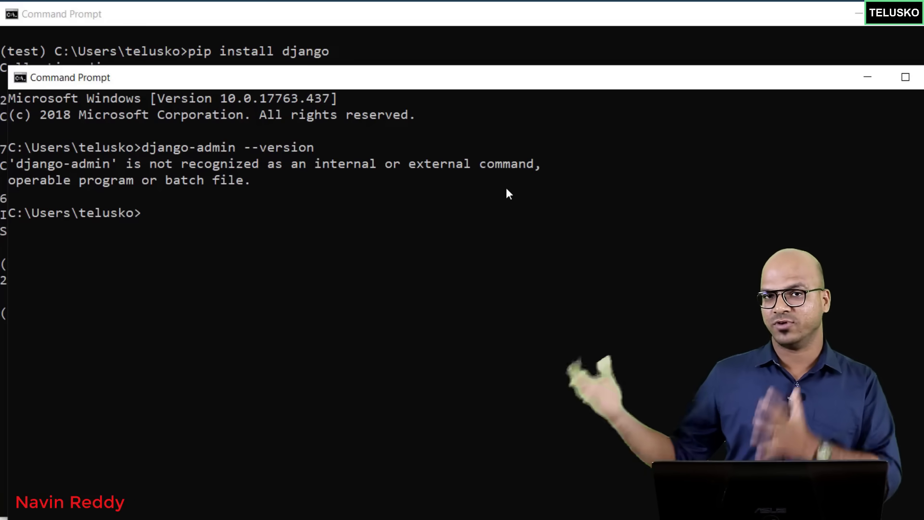
{"action": "left_click", "coordinate": [868, 73]}
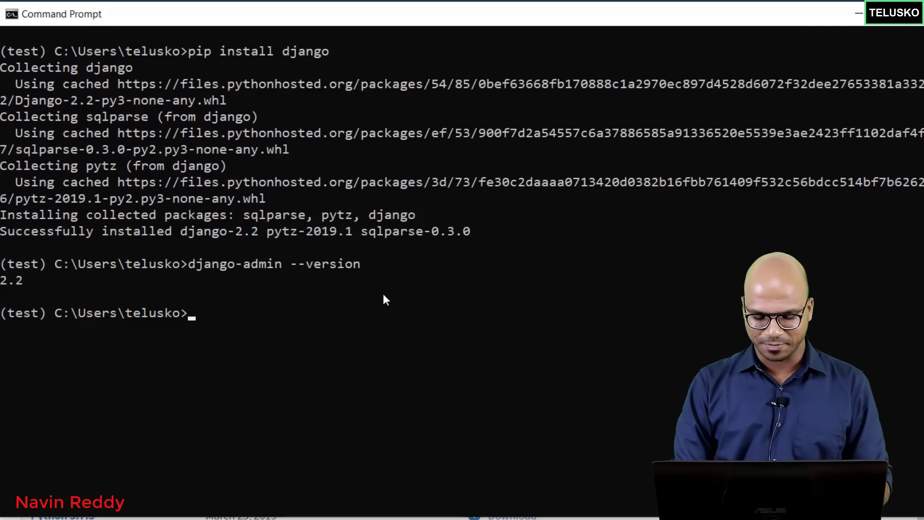
Create a directory named projects in the user's home folder with mkdir
{"action": "type", "text": "mkdir "}
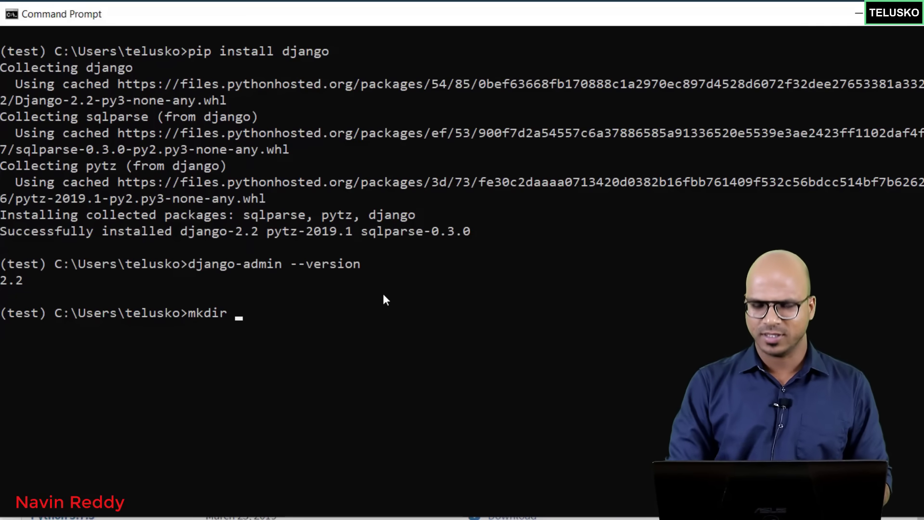
{"action": "type", "text": "proje"}
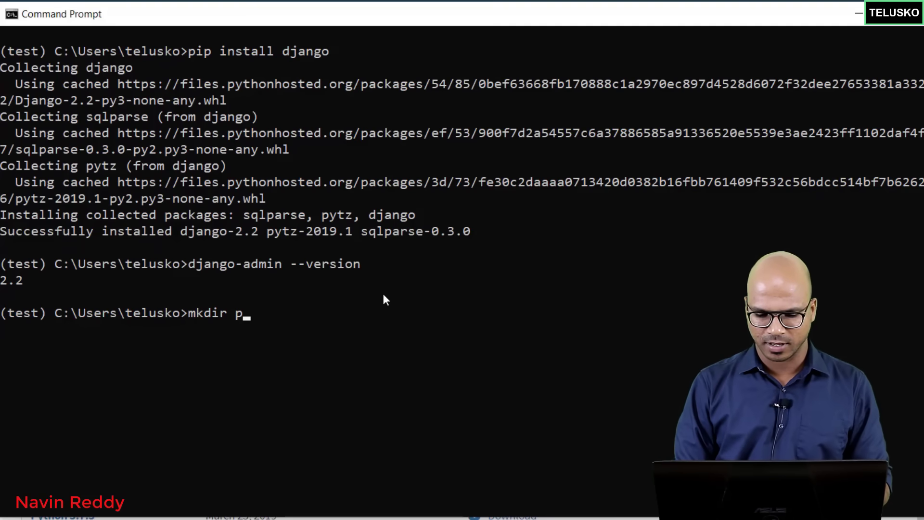
{"action": "type", "text": "cts"}
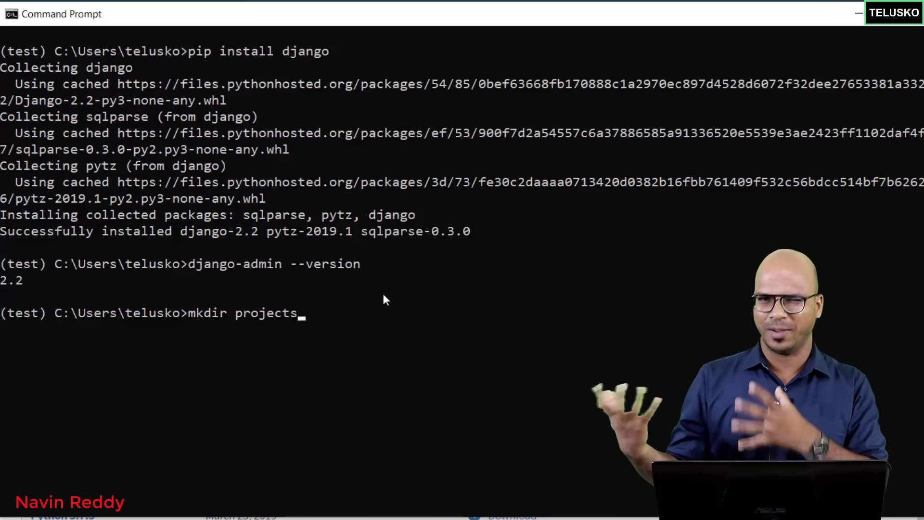
{"action": "key", "text": "Return"}
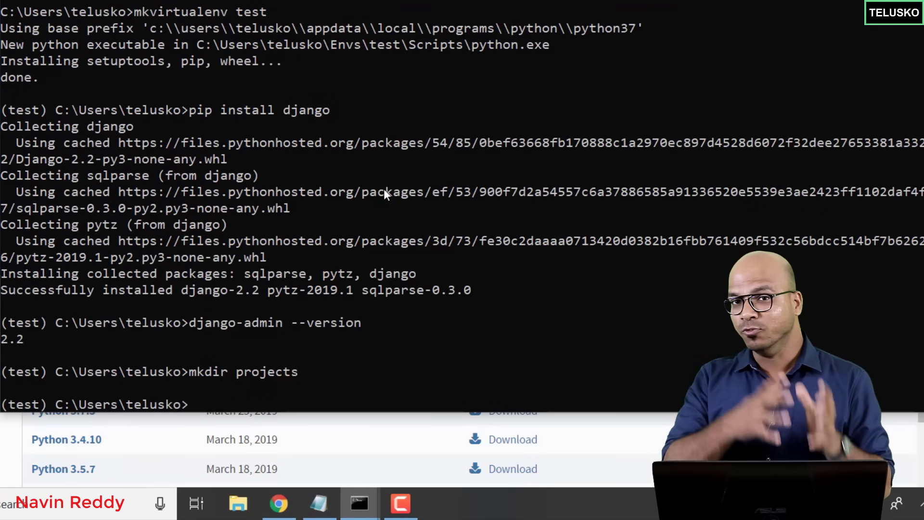
Change the working directory to projects, correcting the misspelled folder name
{"action": "type", "text": "cd "}
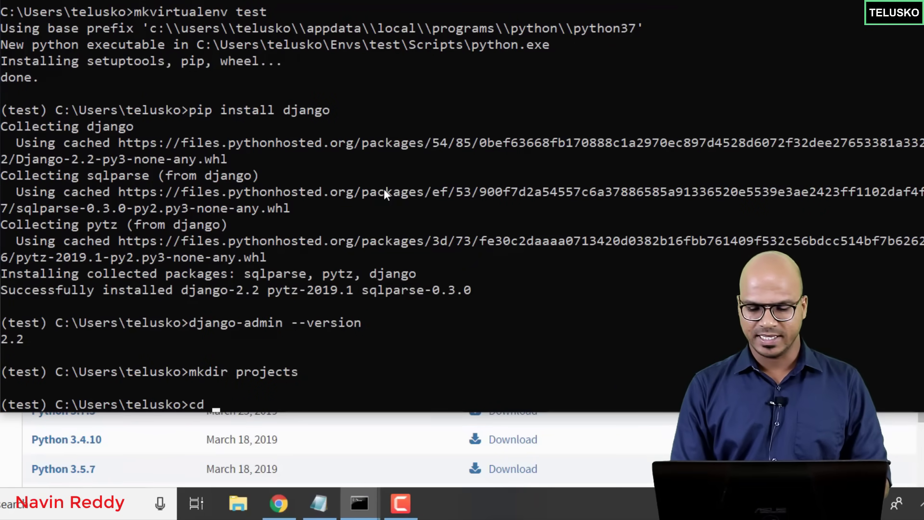
{"action": "type", "text": "projecgts"}
{"action": "key", "text": "Return"}
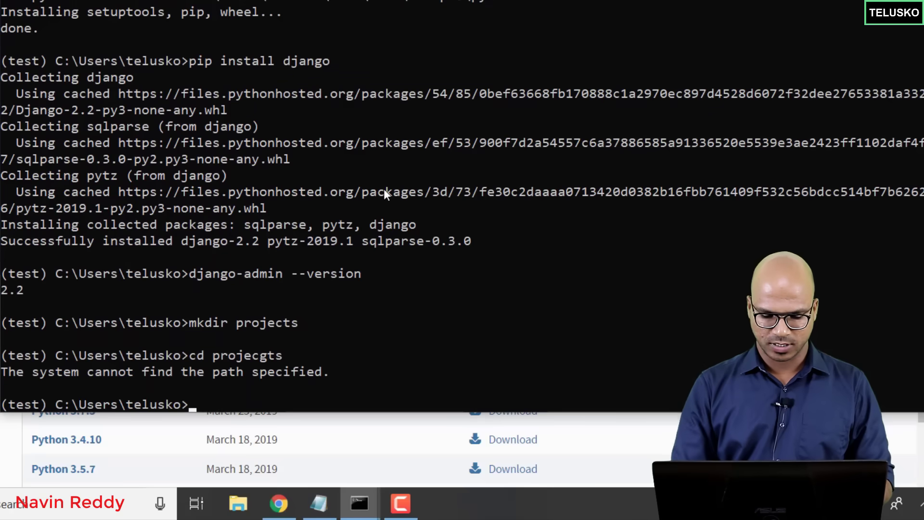
{"action": "key", "text": "Up"}
{"action": "key", "text": "BackSpace"}
{"action": "key", "text": "BackSpace"}
{"action": "key", "text": "BackSpace"}
{"action": "type", "text": "ts"}
{"action": "key", "text": "Return"}
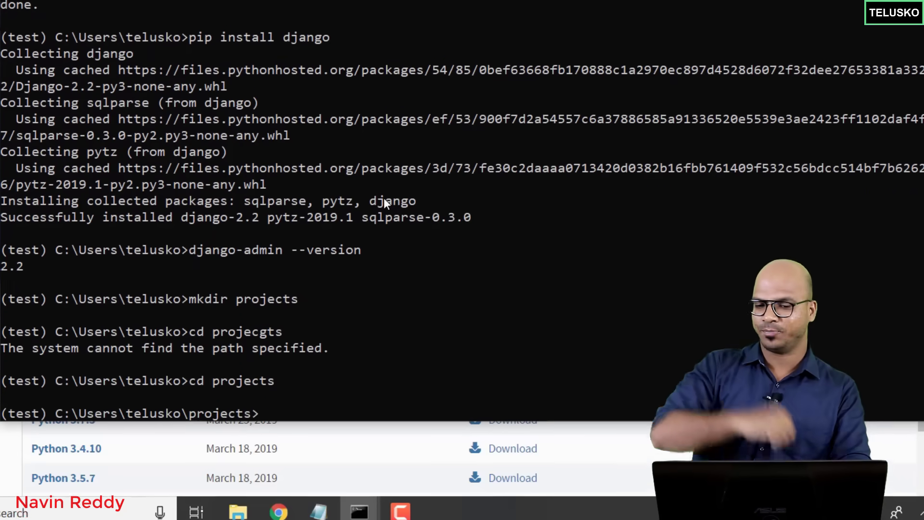
Enter the command django-admin startproject telusko in the projects directory without running it
{"action": "scroll", "coordinate": [383, 283], "scroll_direction": "down", "scroll_amount": 3}
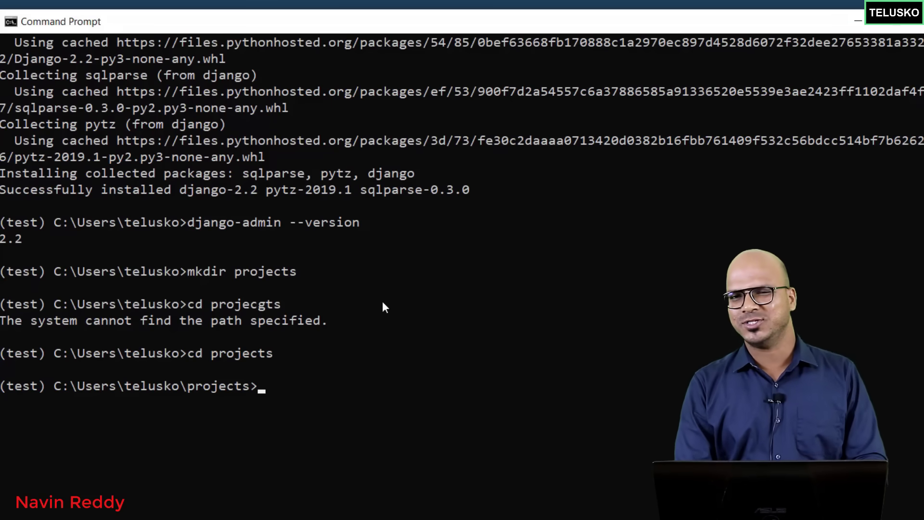
{"action": "type", "text": "django"}
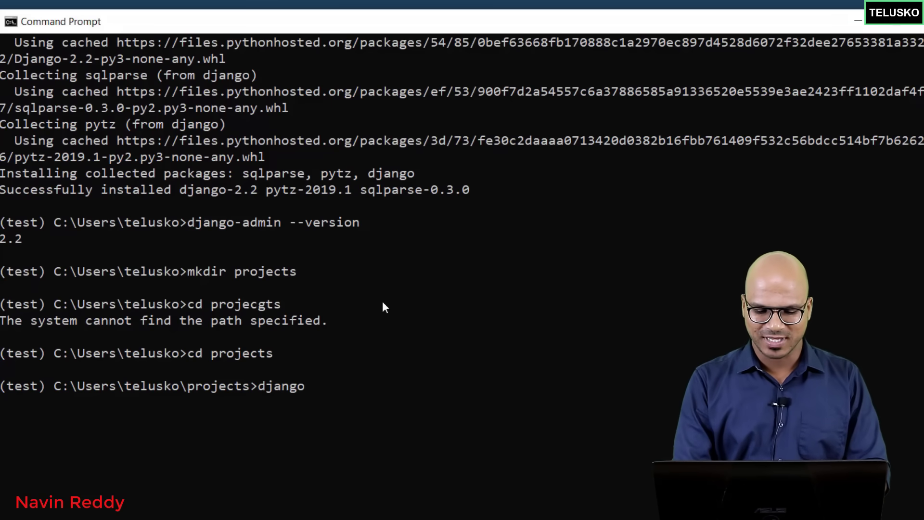
{"action": "type", "text": "-admin"}
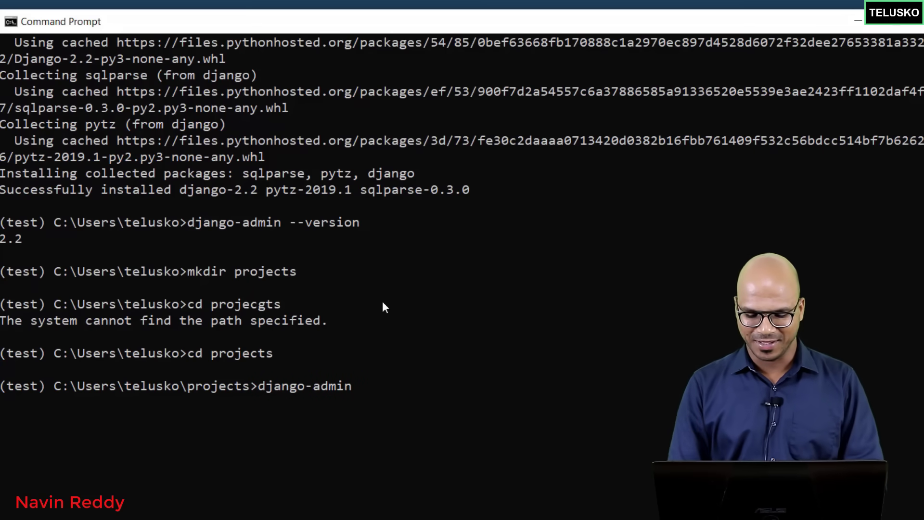
{"action": "type", "text": "start"}
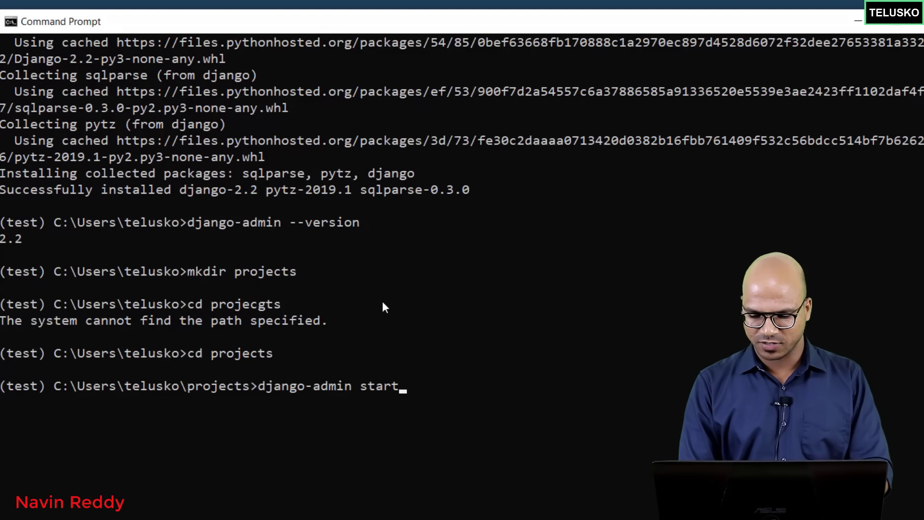
{"action": "type", "text": "project"}
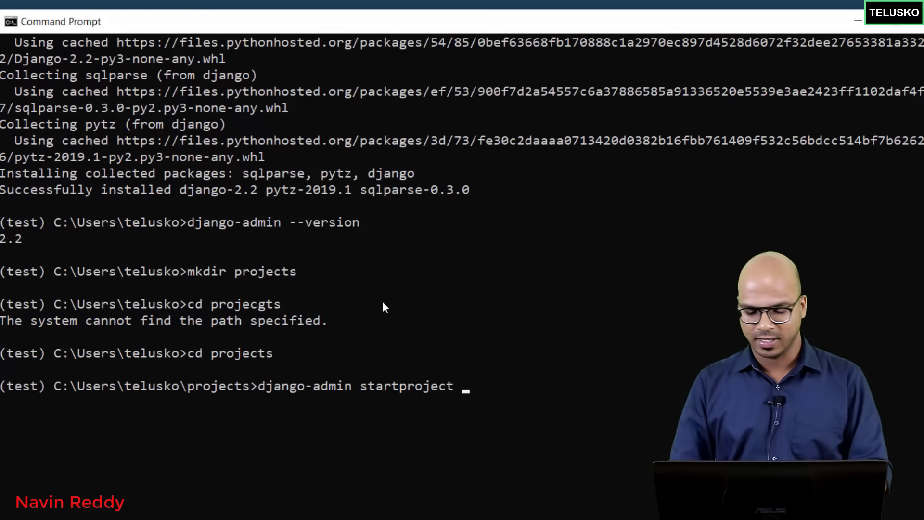
{"action": "type", "text": "telusko"}
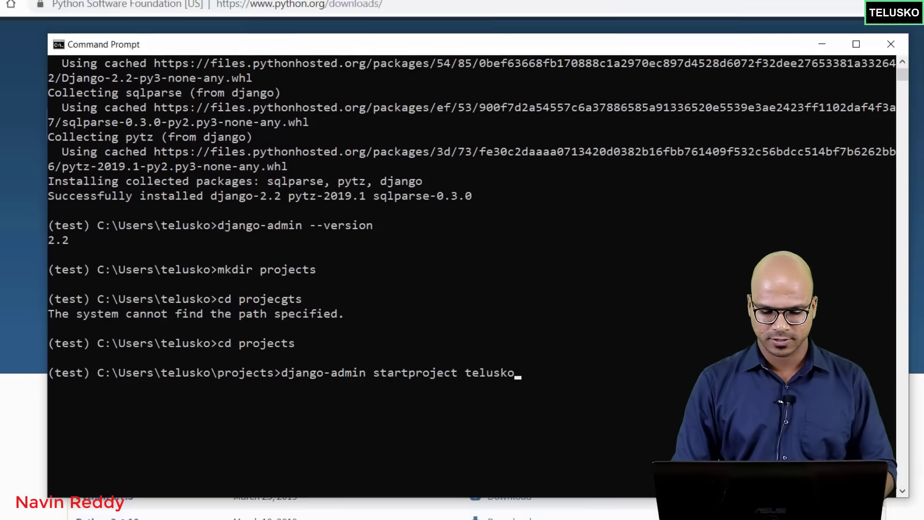
Look into the projects folder in File Explorer, and return to the Command Prompt to run the startproject command
{"action": "key", "text": "alt+Tab"}
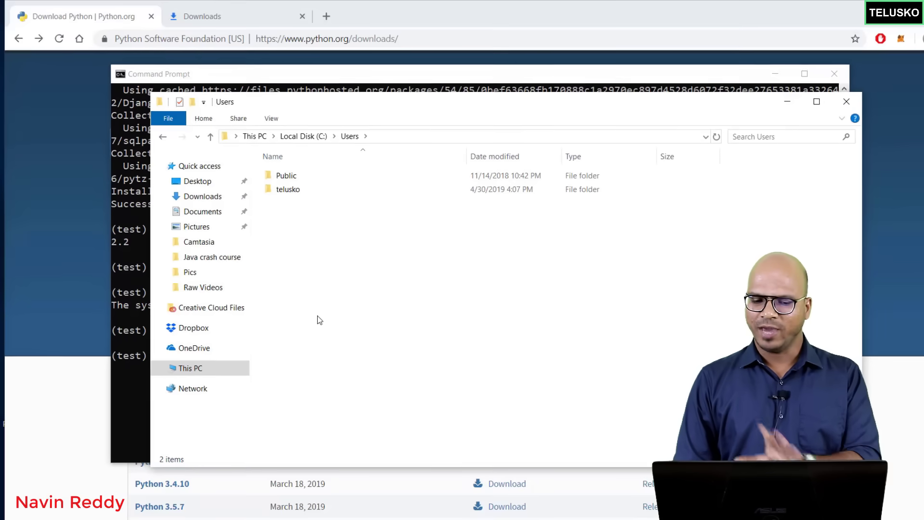
{"action": "double_click", "coordinate": [325, 190]}
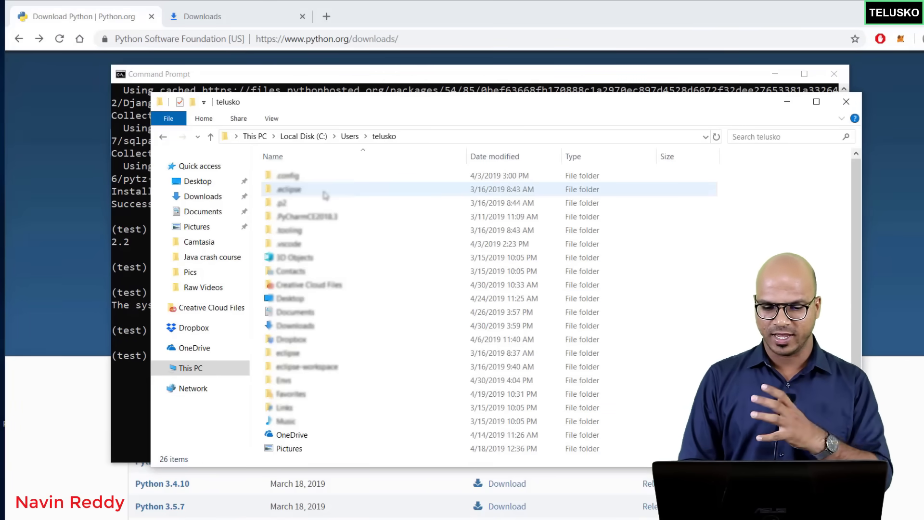
{"action": "double_click", "coordinate": [319, 395]}
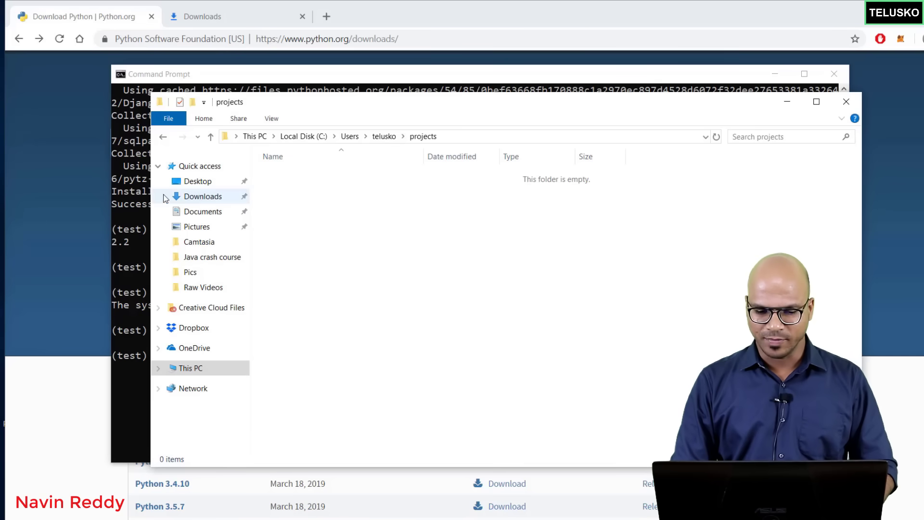
{"action": "left_click", "coordinate": [123, 237]}
{"action": "key", "text": "Return"}
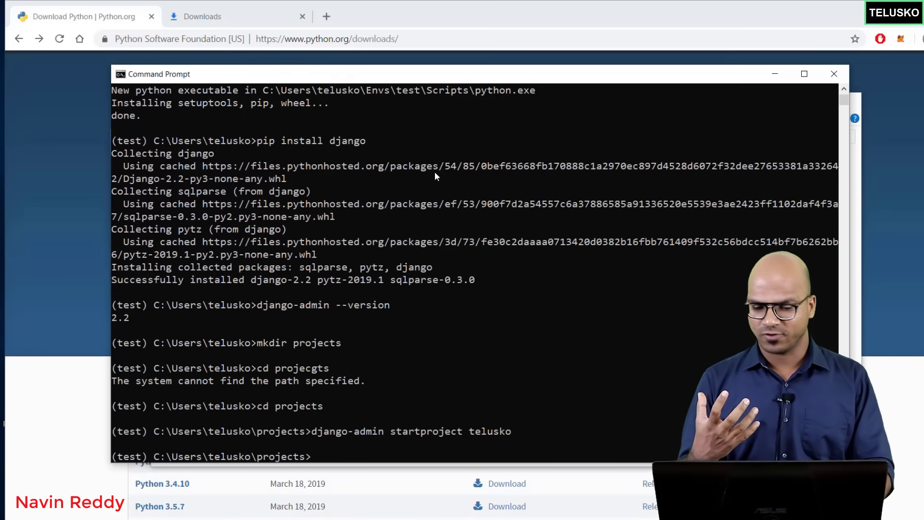
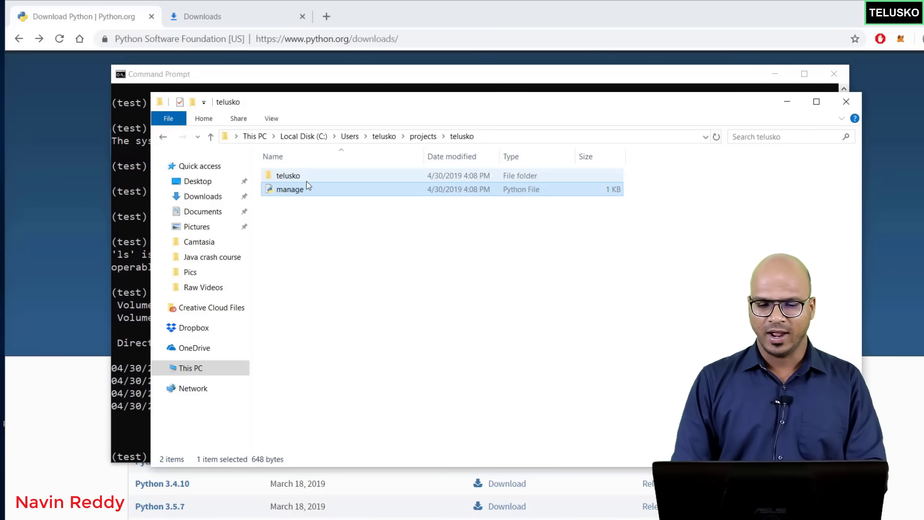
Open the inner telusko folder in File Explorer and examine its settings, urls, wsgi and __init__ files
{"action": "double_click", "coordinate": [307, 180]}
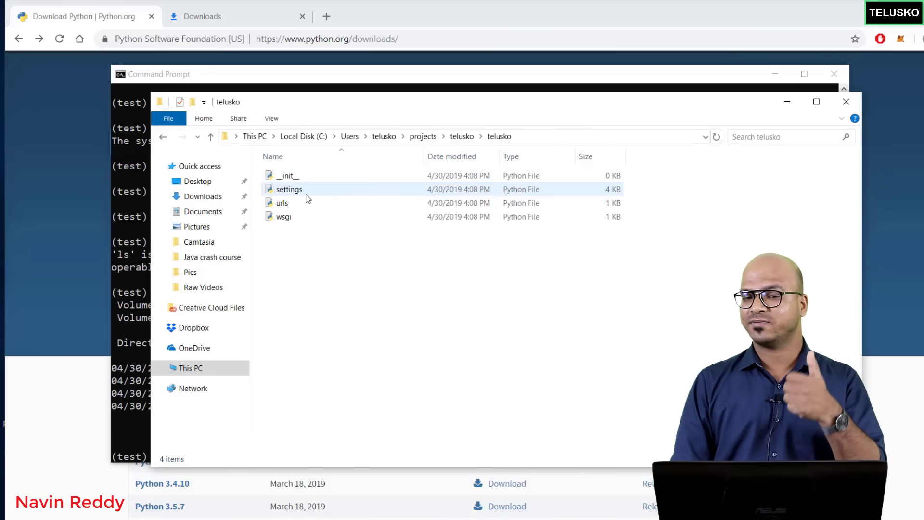
{"action": "left_click", "coordinate": [307, 193]}
{"action": "left_click", "coordinate": [297, 206]}
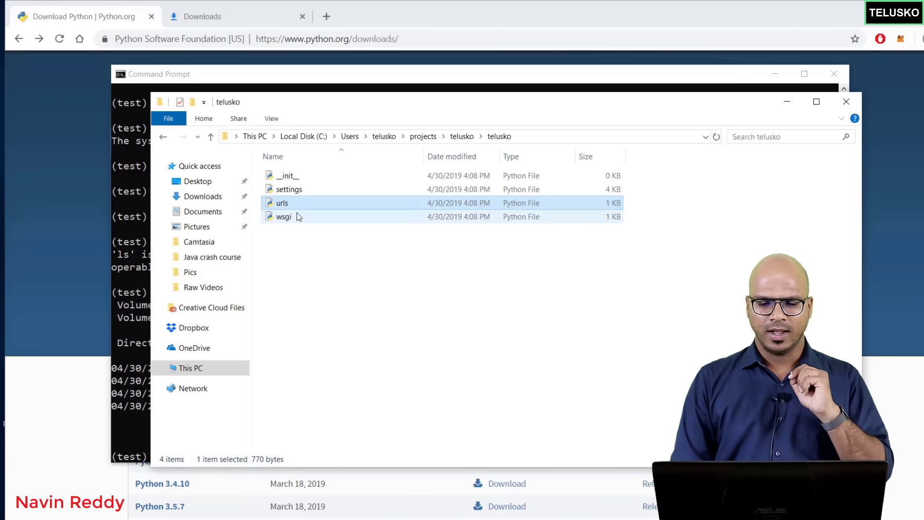
{"action": "left_click", "coordinate": [299, 217]}
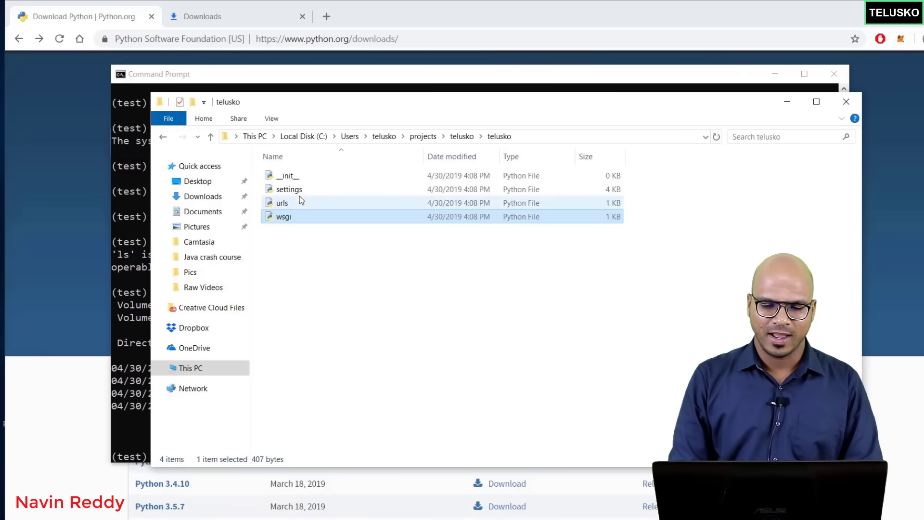
{"action": "left_click", "coordinate": [302, 178]}
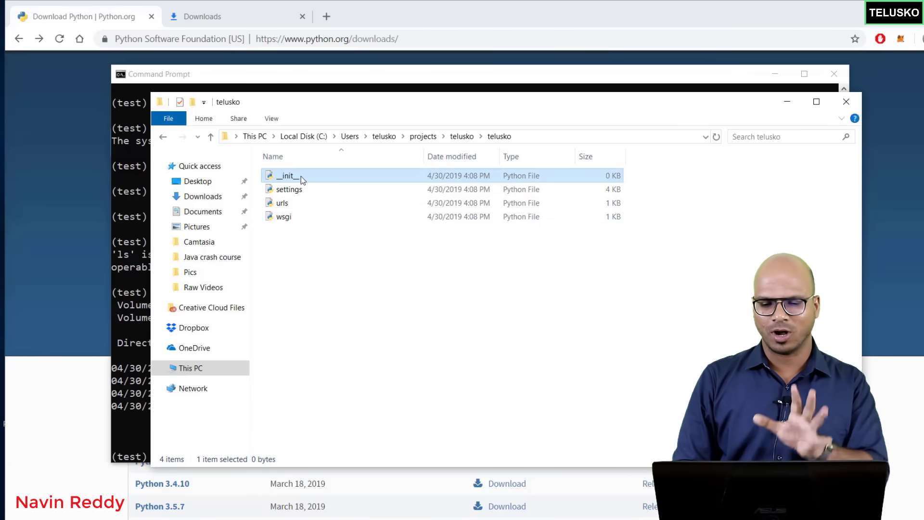
Switch to the Command Prompt and start the Django development server with python manage.py runserver
{"action": "left_click", "coordinate": [123, 319]}
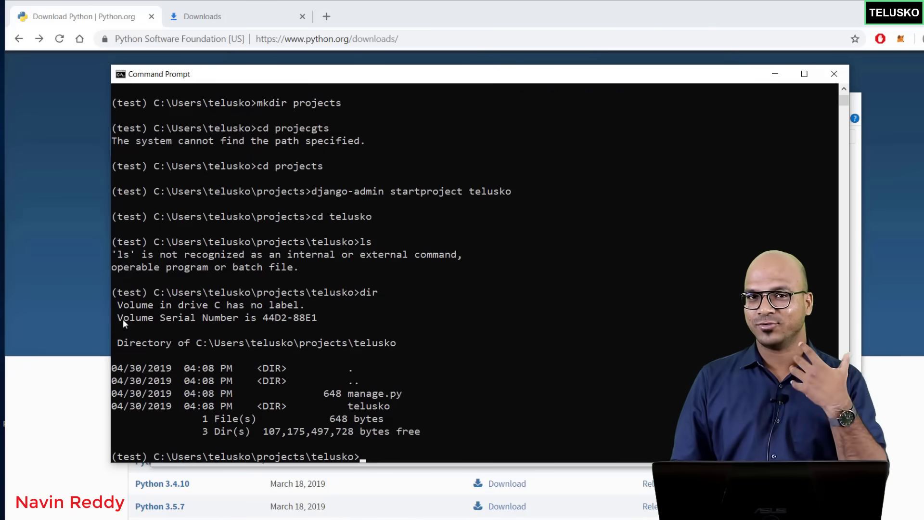
{"action": "type", "text": "python "}
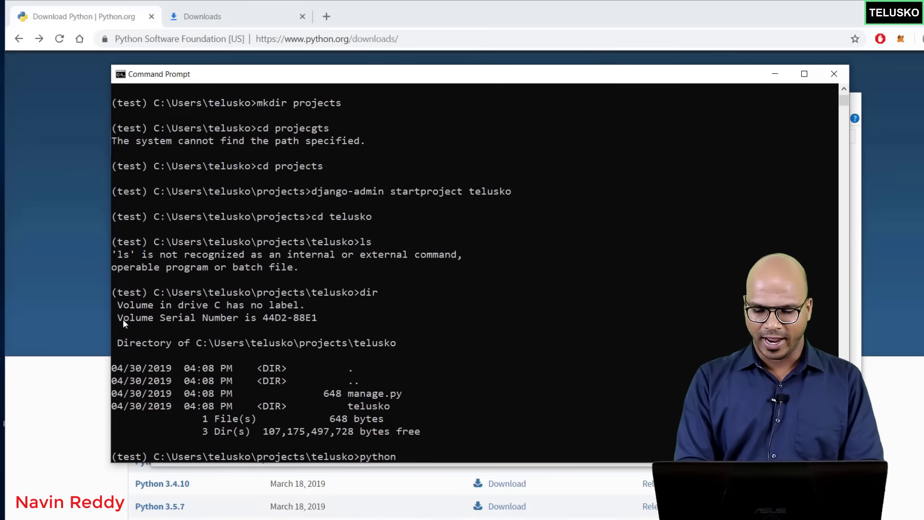
{"action": "type", "text": "manag"}
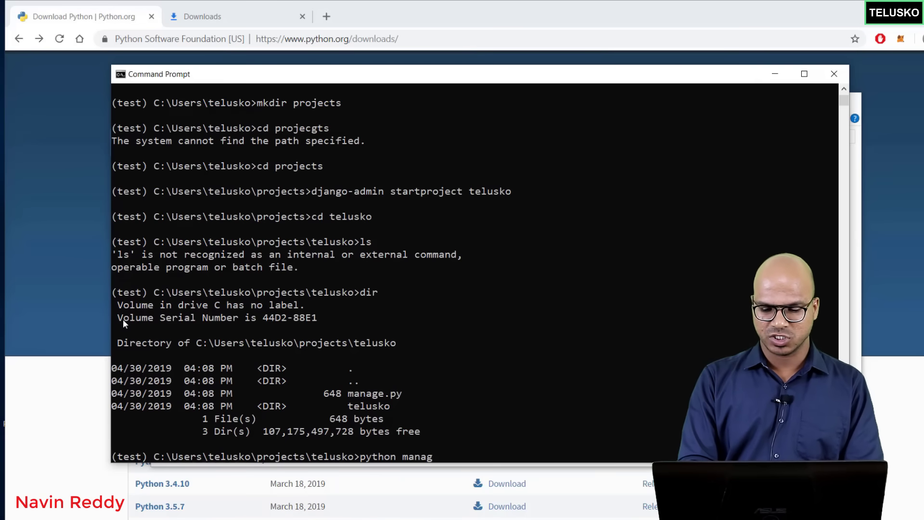
{"action": "type", "text": "e.py "}
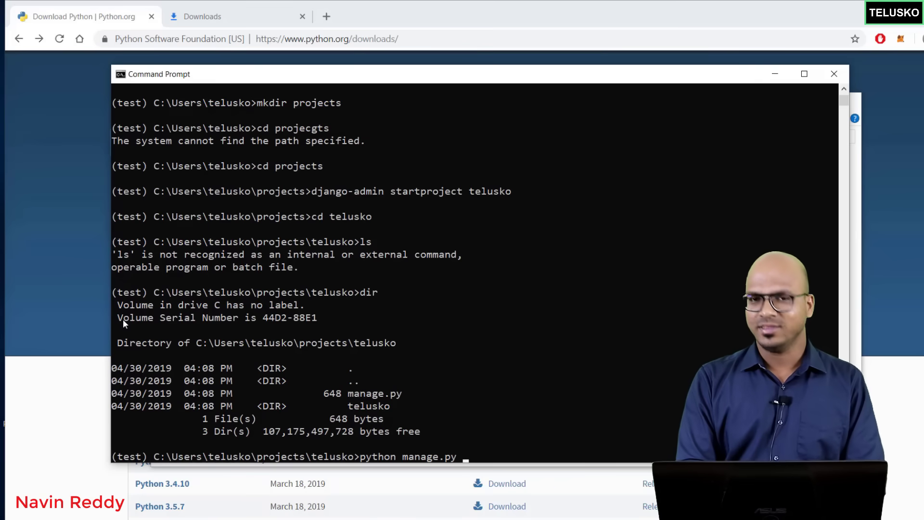
{"action": "type", "text": "runserver"}
{"action": "key", "text": "Return"}
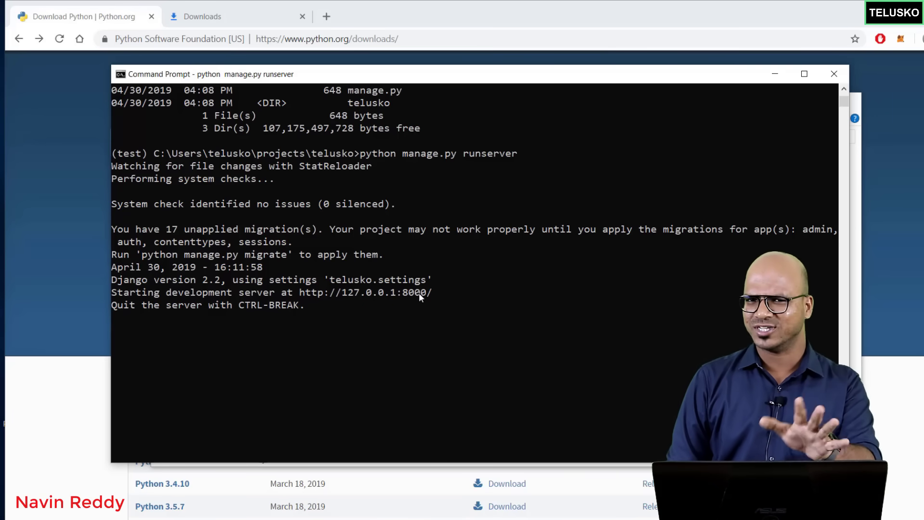
Open the development server's address 127.0.0.1:8000 in a new Chrome tab
{"action": "left_click", "coordinate": [326, 18]}
{"action": "type", "text": "127.0.0.1:8000"}
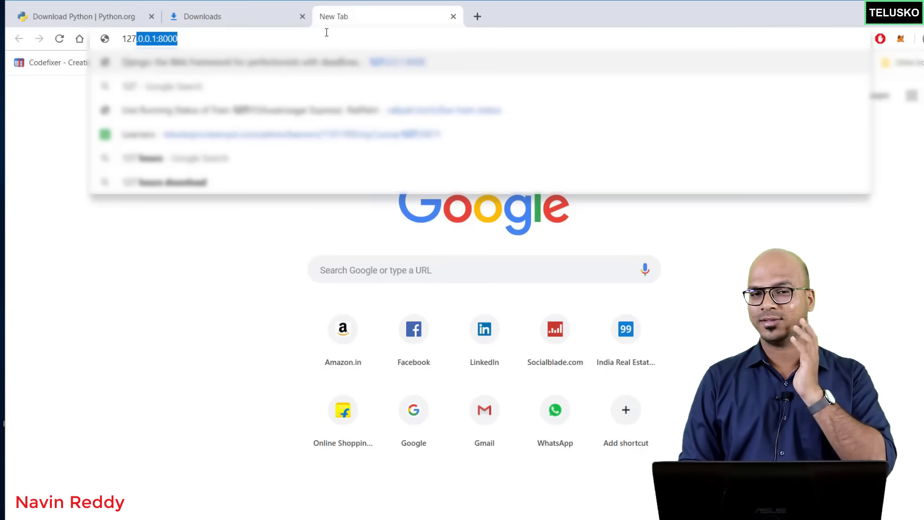
{"action": "key", "text": "Return"}
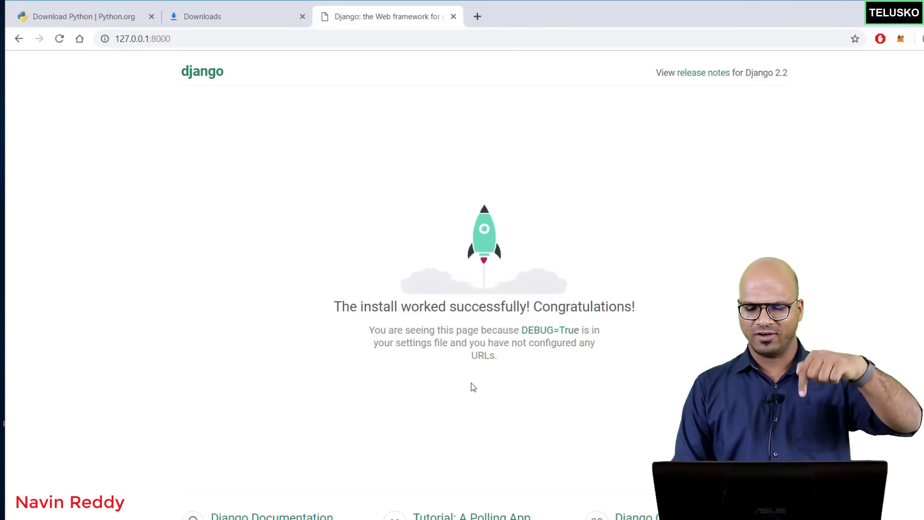
Open the polling app tutorial from the Django welcome page and read through its project creation and development server sections
{"action": "left_click", "coordinate": [457, 509]}
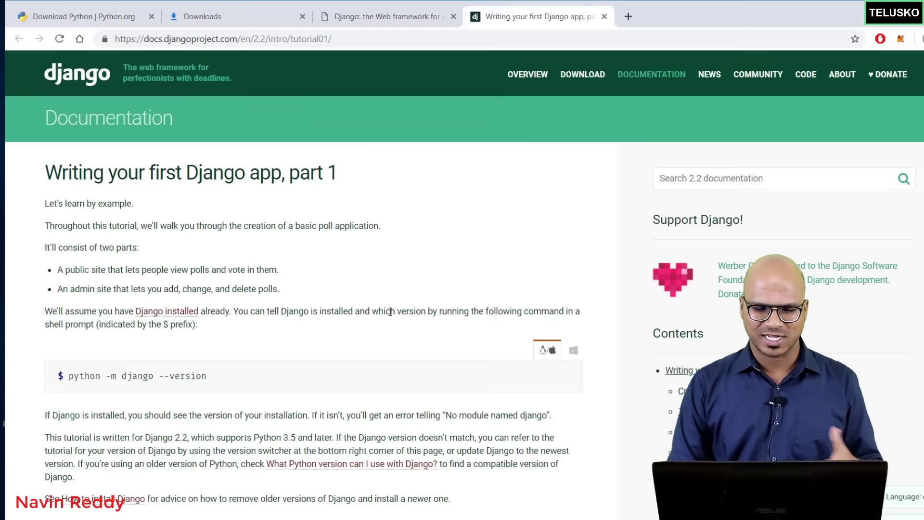
{"action": "scroll", "coordinate": [390, 311], "scroll_direction": "down", "scroll_amount": 5}
{"action": "scroll", "coordinate": [390, 311], "scroll_direction": "down", "scroll_amount": 3}
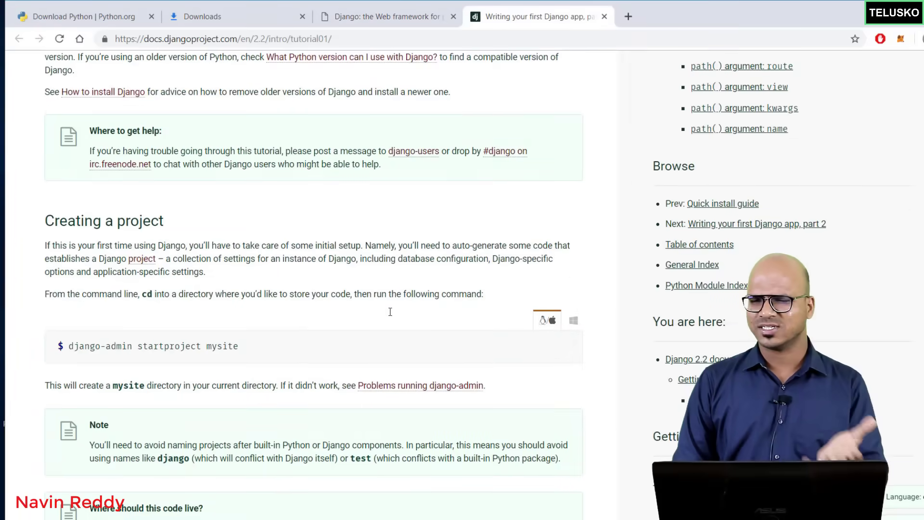
{"action": "scroll", "coordinate": [390, 311], "scroll_direction": "down", "scroll_amount": 11}
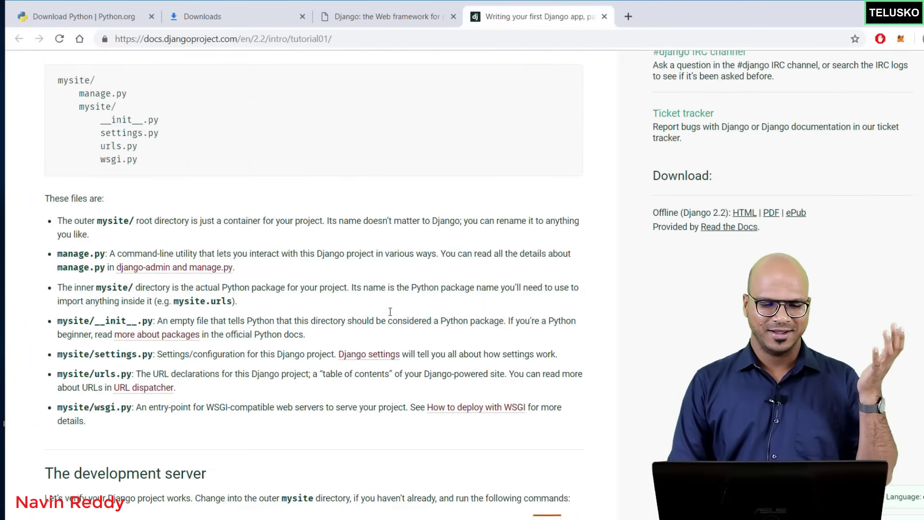
{"action": "scroll", "coordinate": [390, 311], "scroll_direction": "down", "scroll_amount": 5}
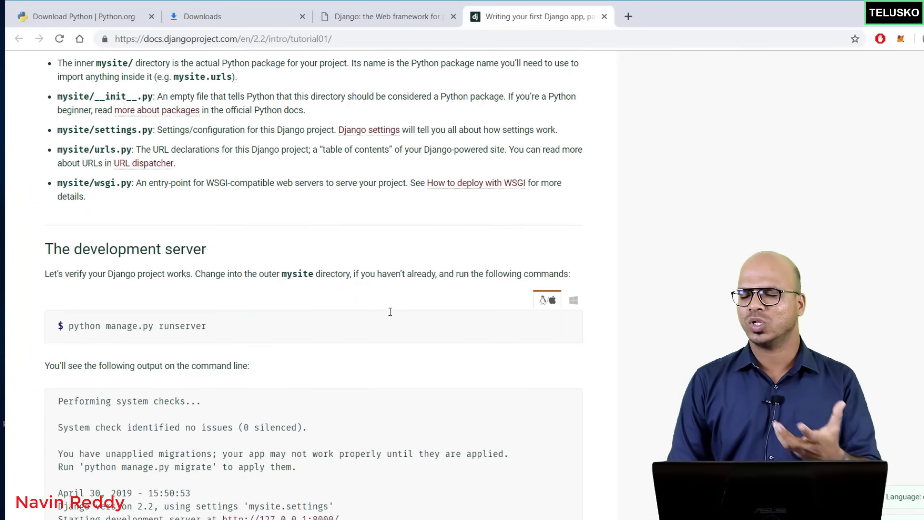
{"action": "scroll", "coordinate": [390, 312], "scroll_direction": "down", "scroll_amount": 1}
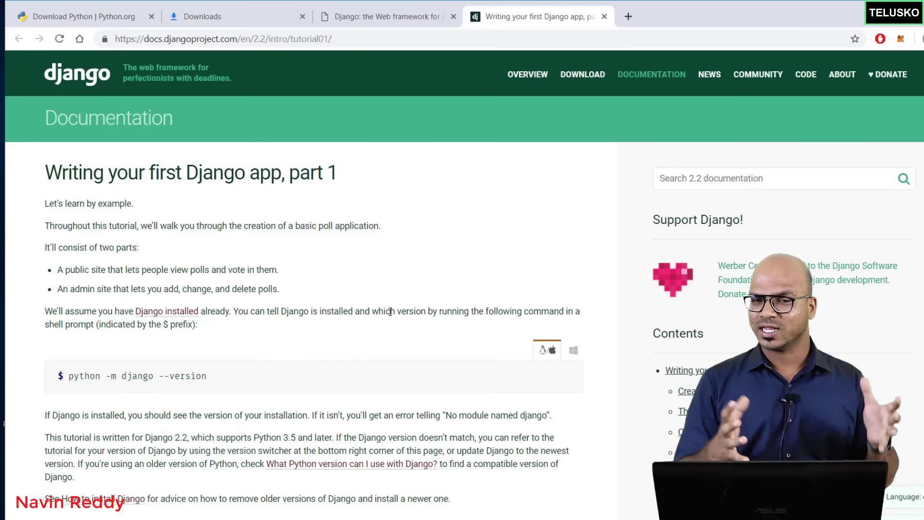